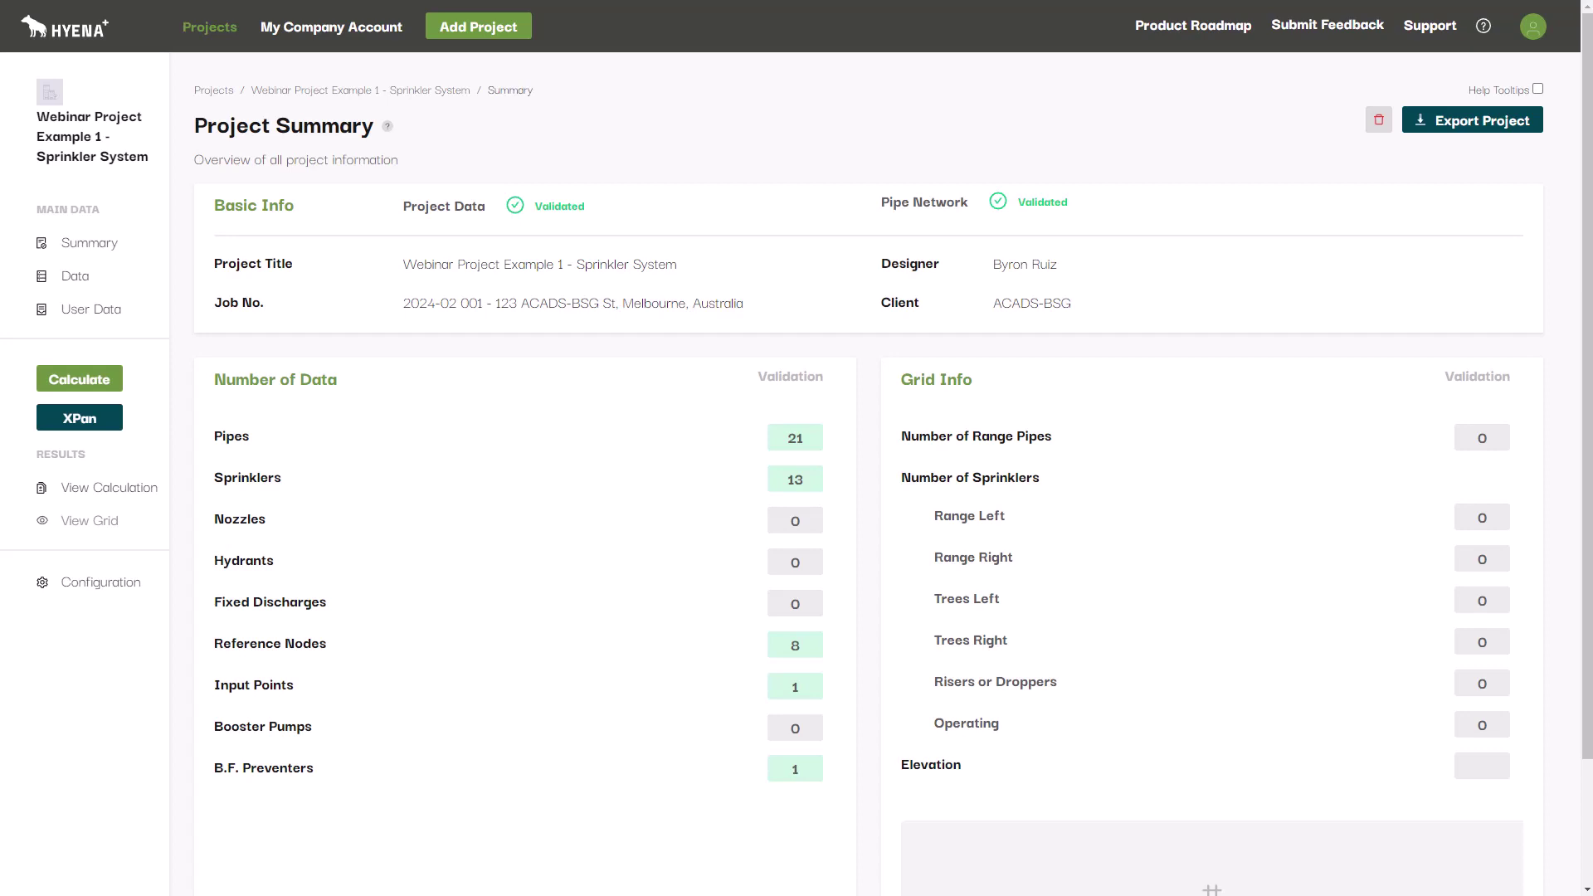
- Go from the project summary to the Project Data form via Data under Main Data
click(78, 285)
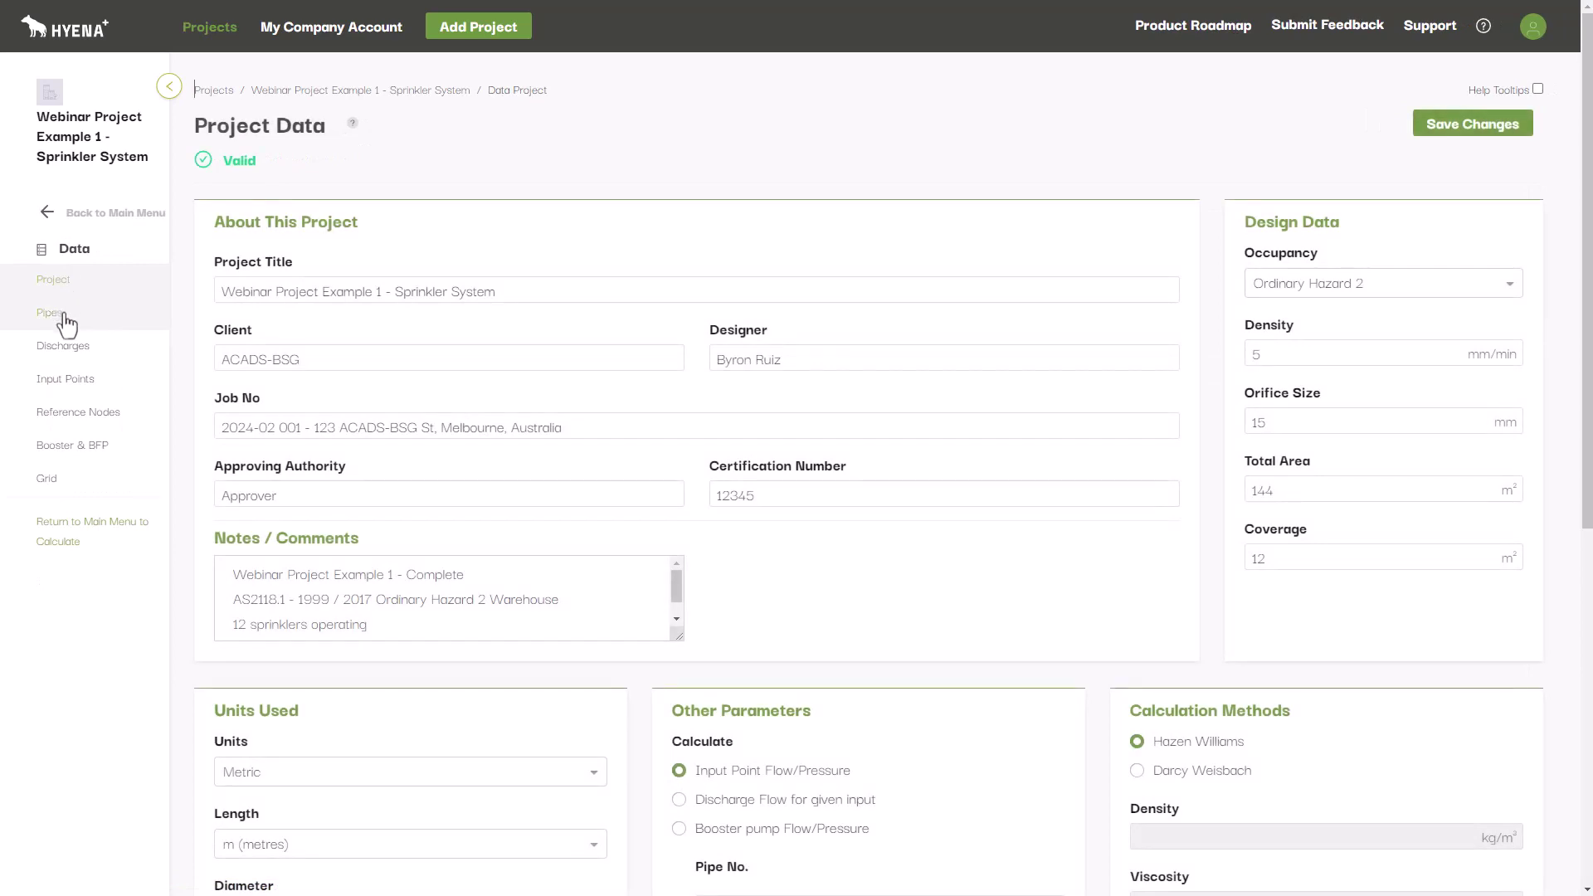
- Show the Pipes table with the isometric node diagram beside it, panned to frame the network
click(64, 318)
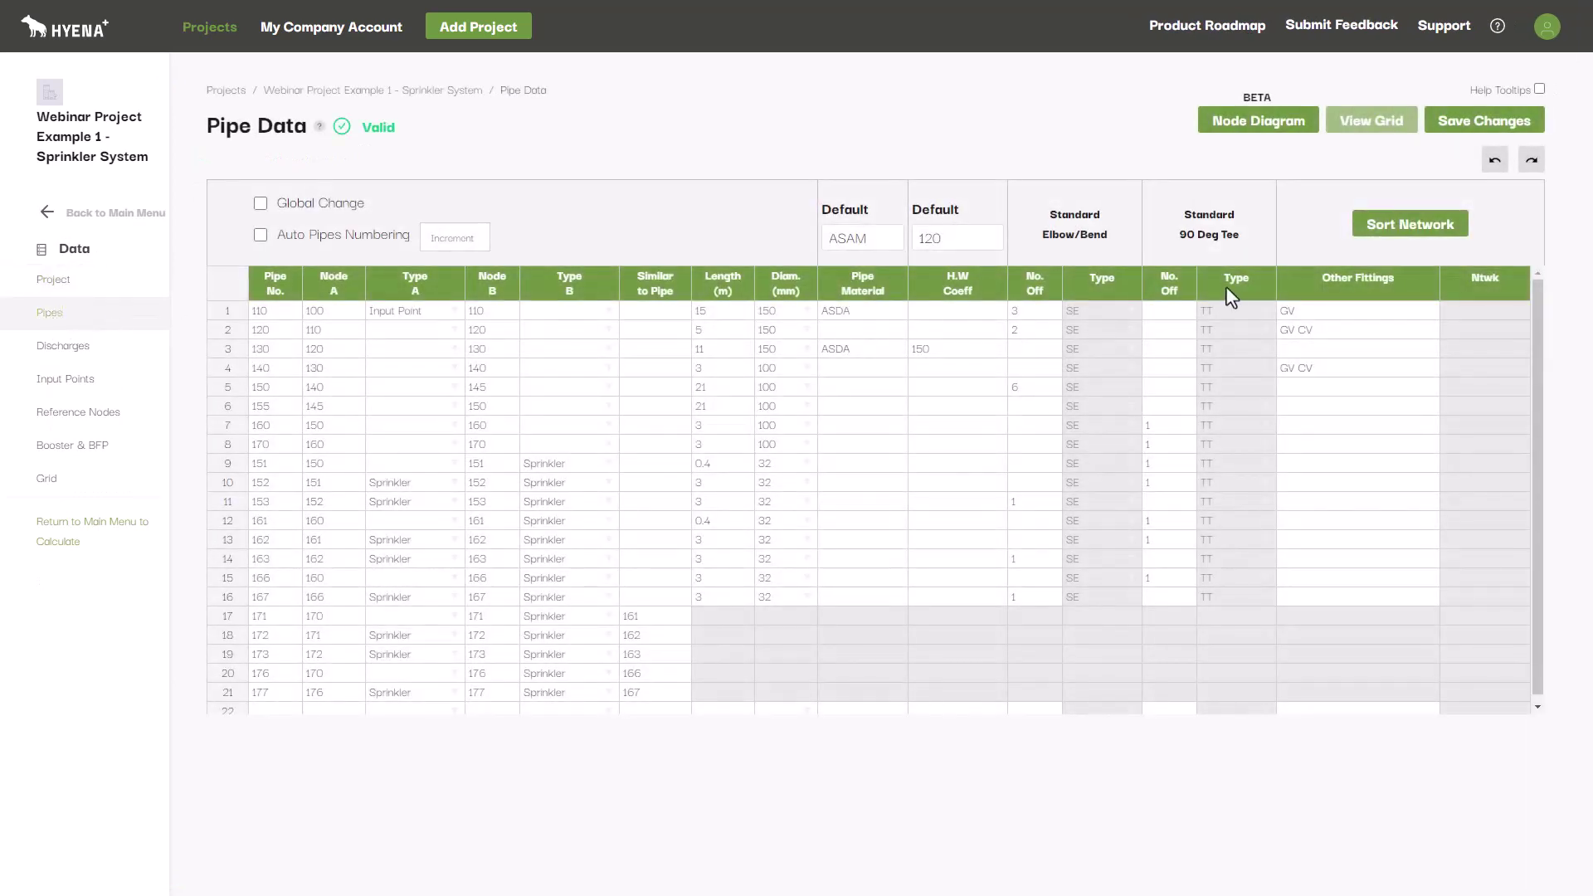
click(1260, 124)
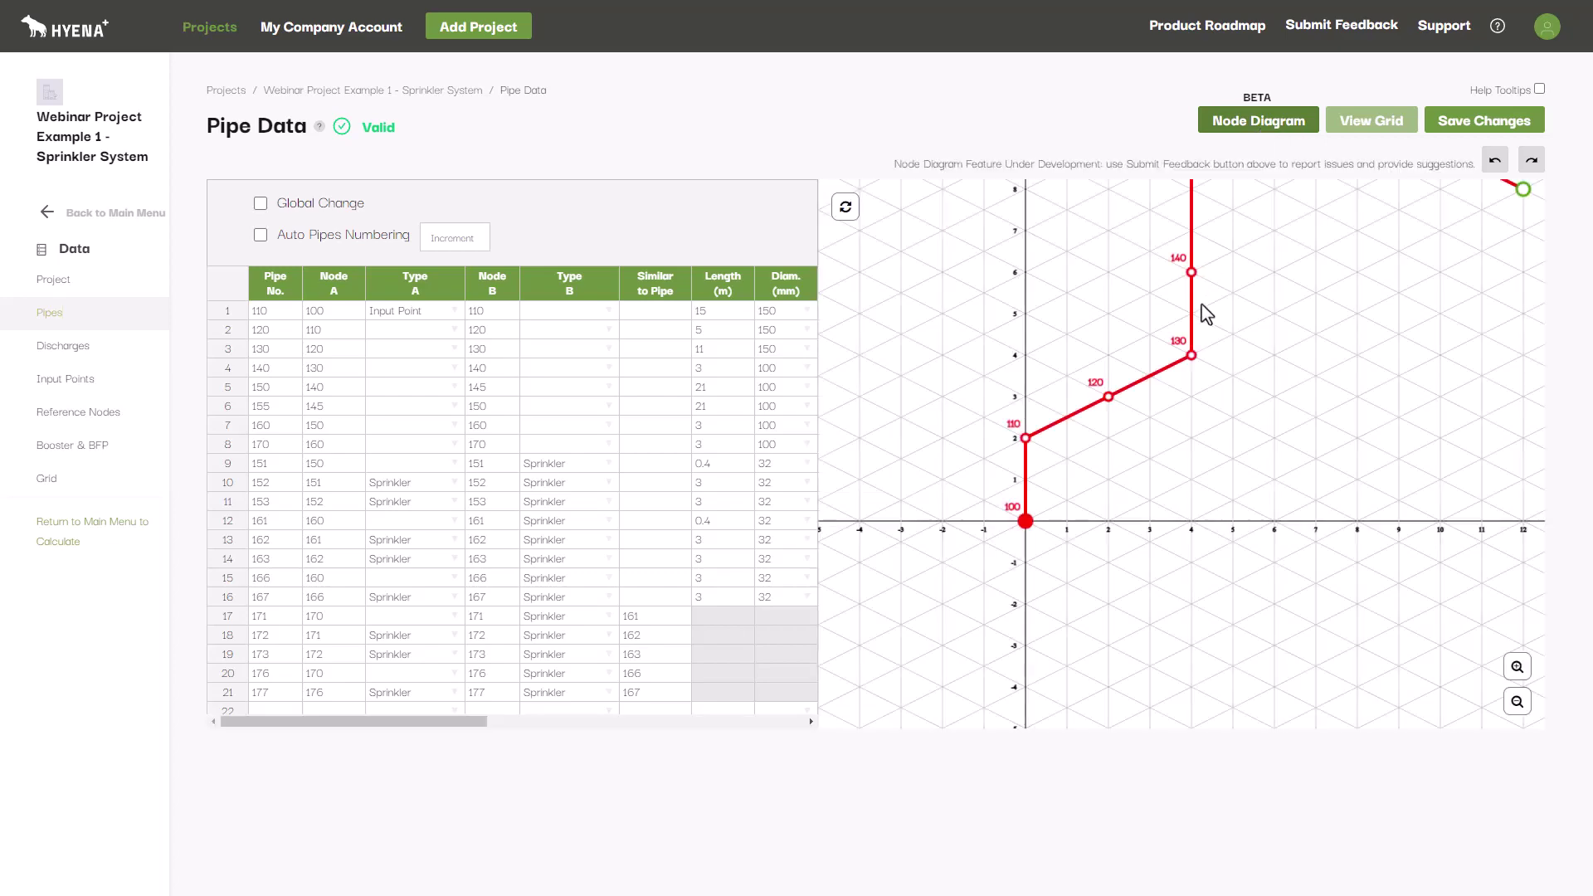
scroll(1201, 317, down, 2)
scroll(1182, 589, down, 1)
drag(1182, 588, 1188, 691)
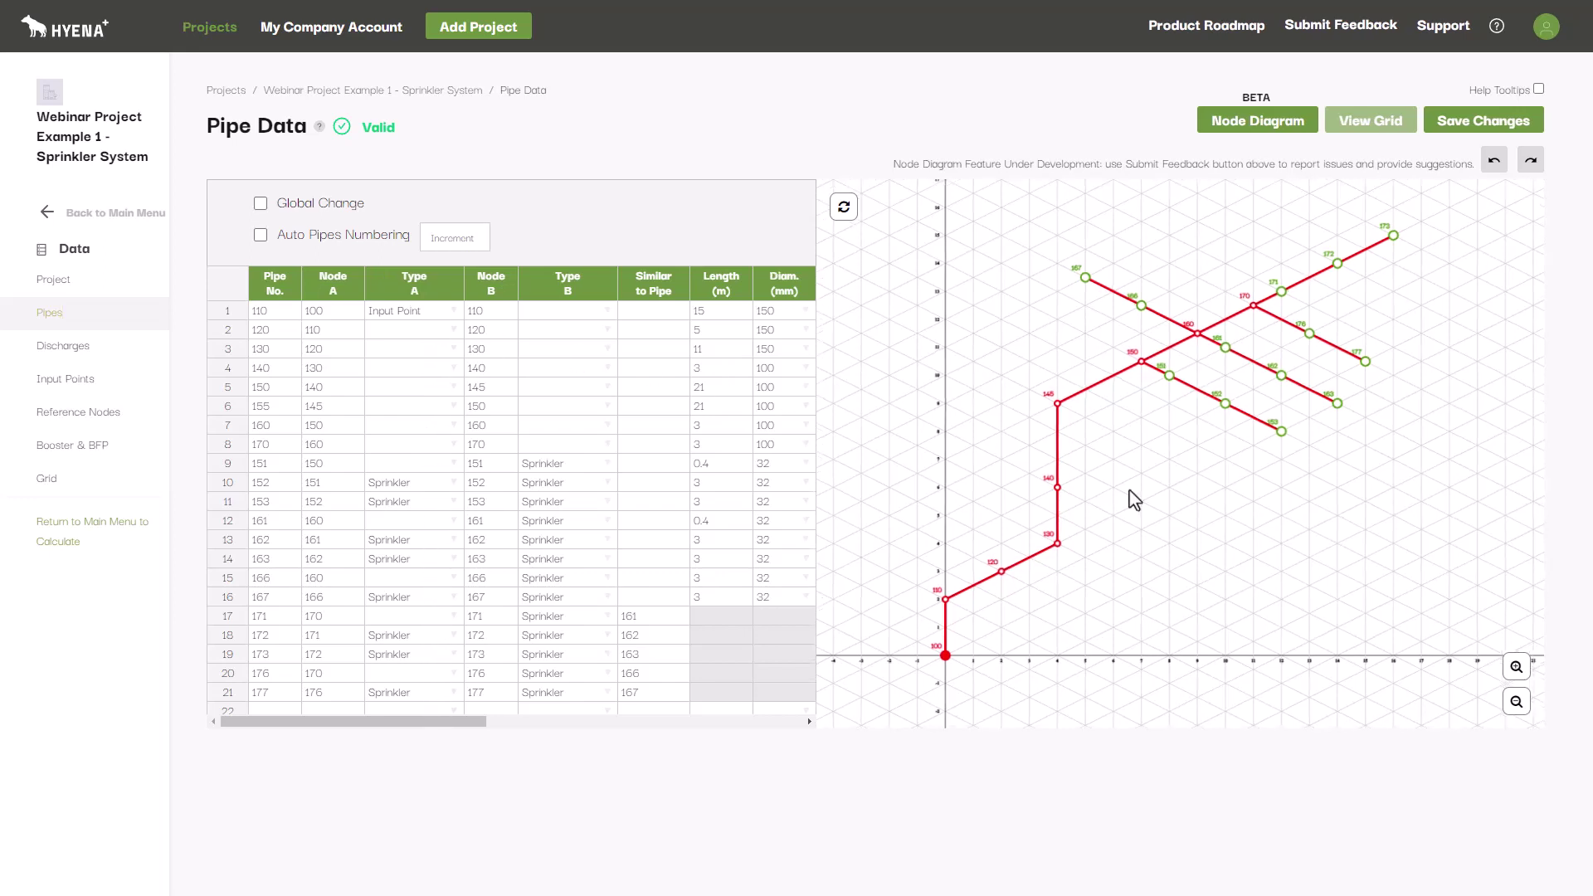
- Tour the Discharges, Input Points and Reference Nodes pages, then return to the Pipes table
click(137, 351)
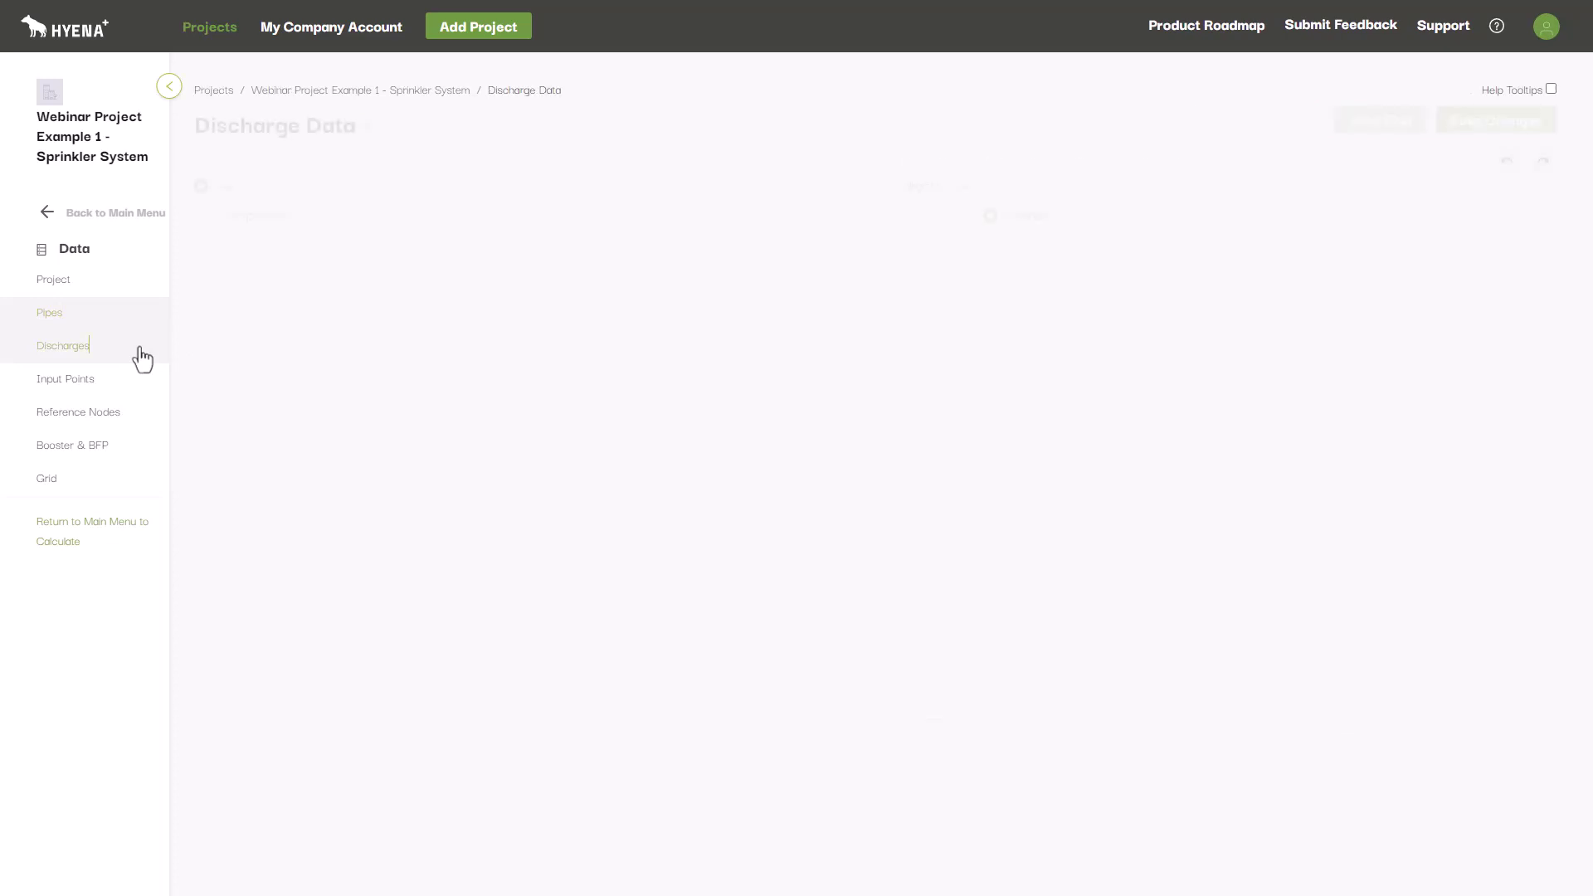
click(129, 385)
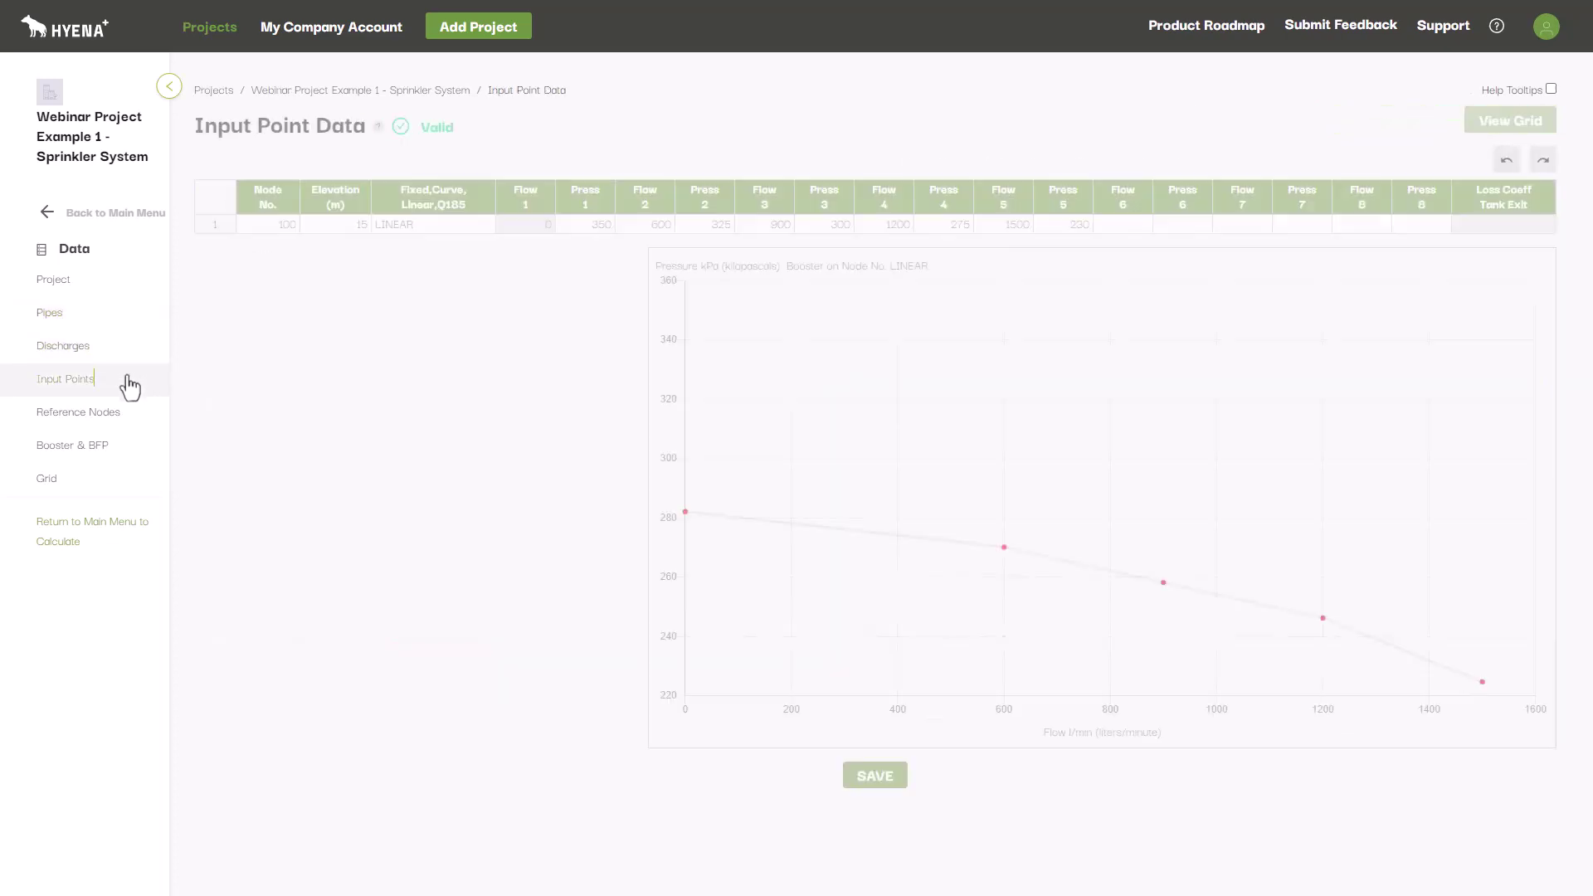
click(129, 416)
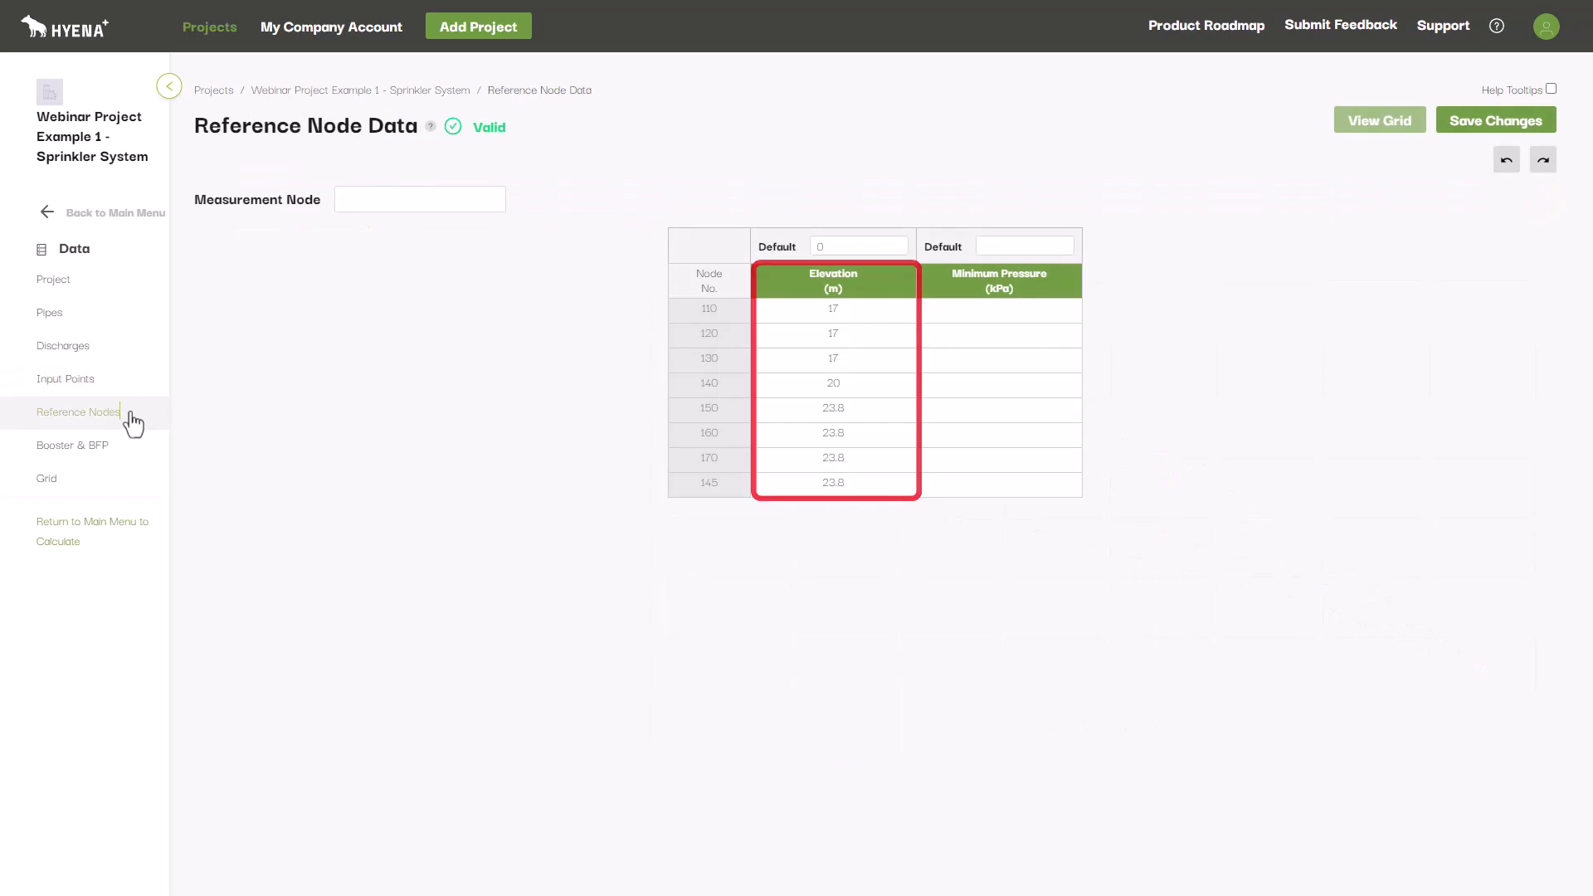
click(125, 333)
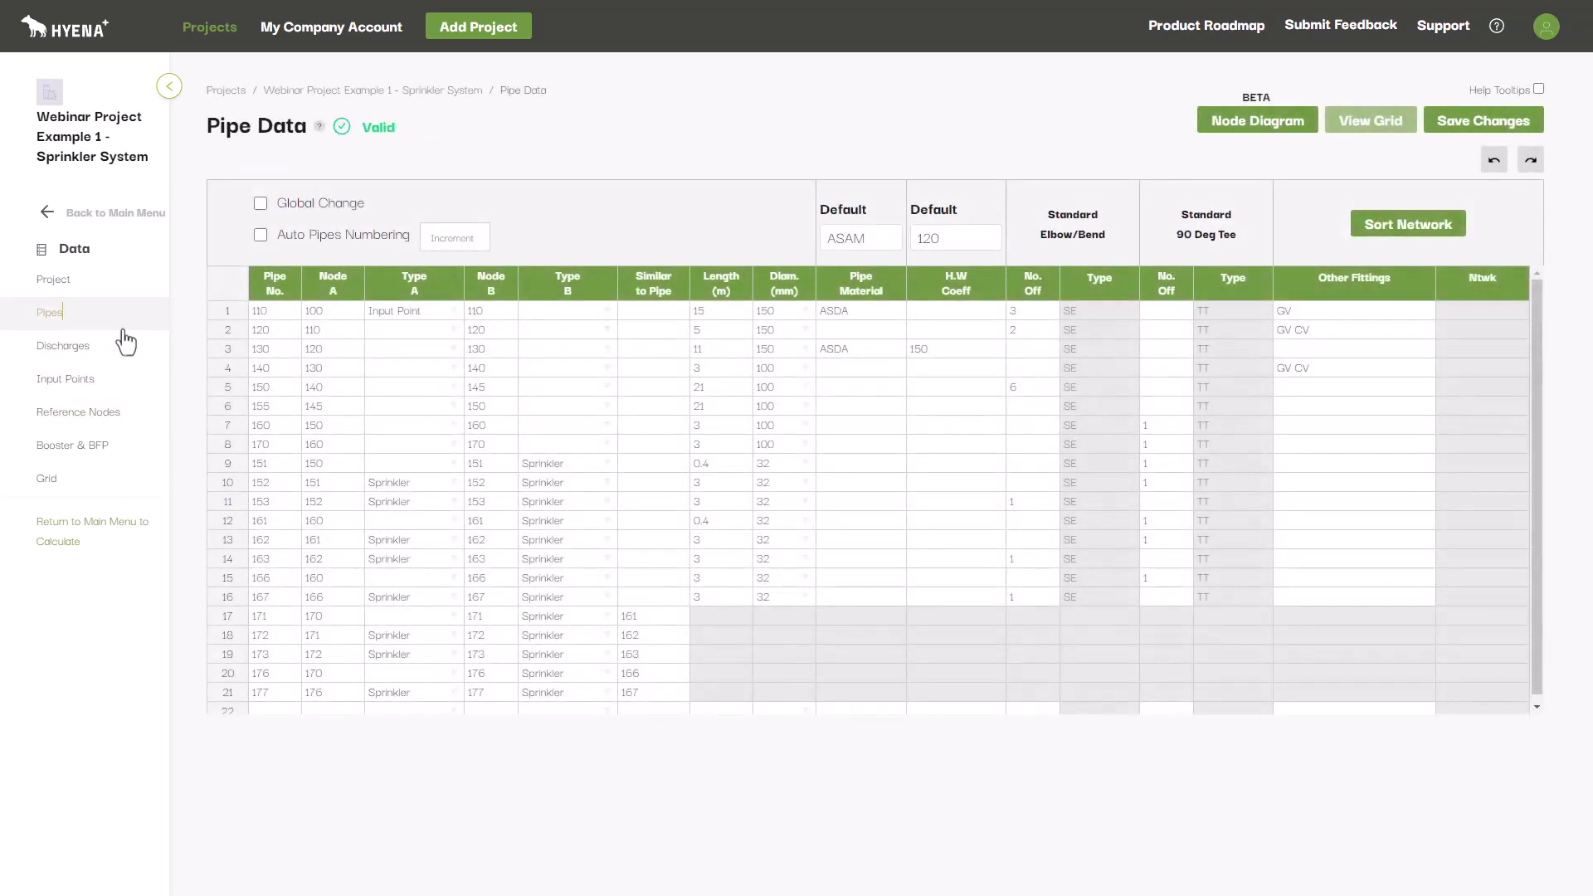
- Bring back the node diagram with all branches visible and select pipe 145–150 for editing
click(1221, 122)
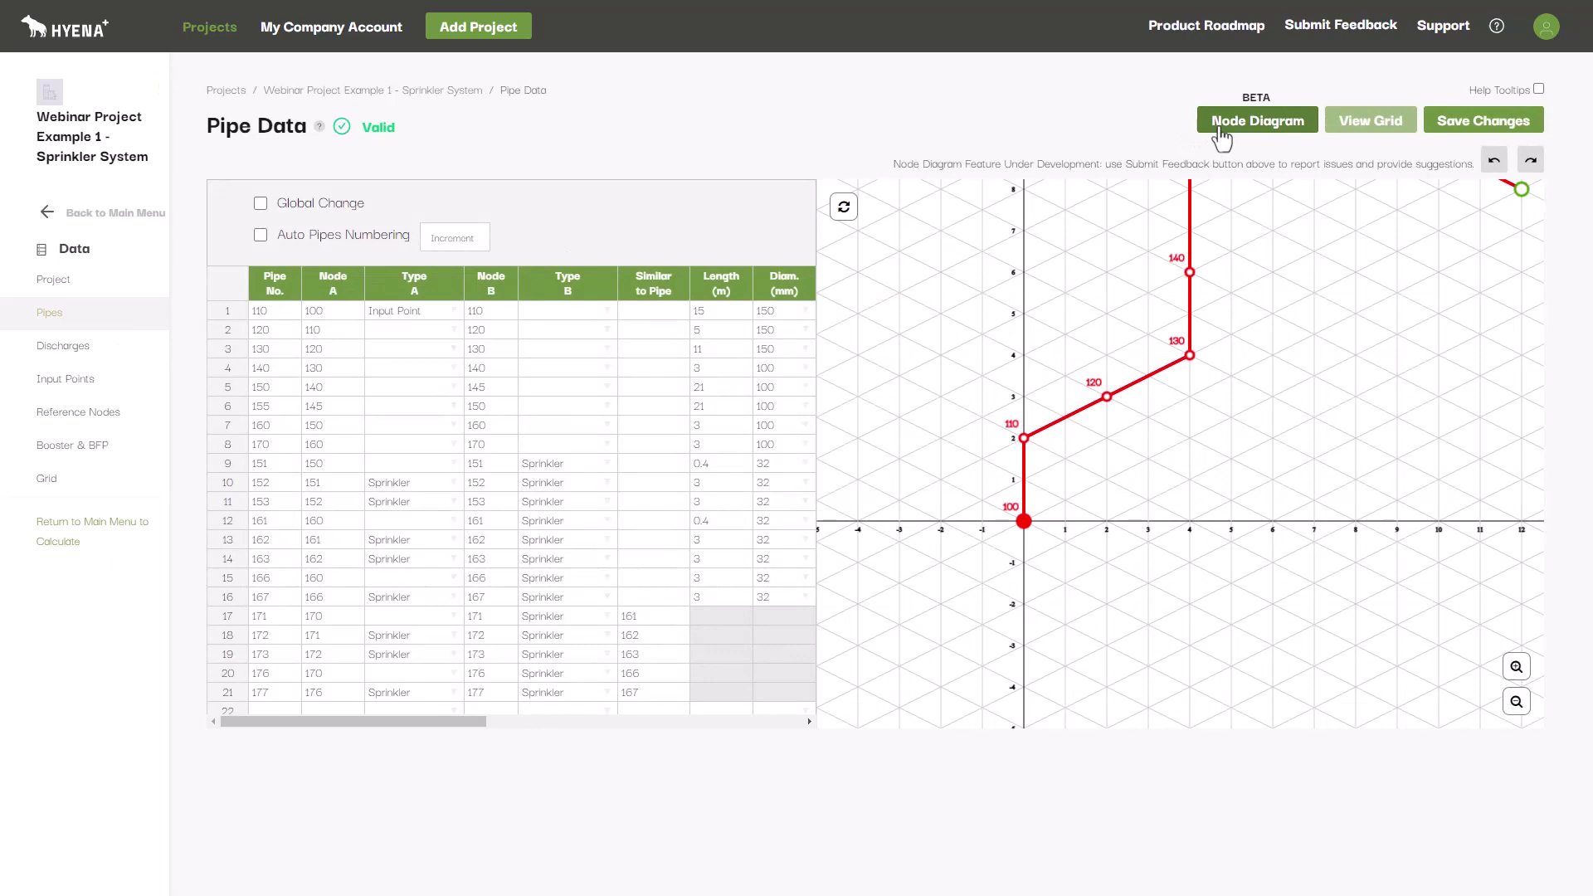
drag(1191, 416, 1024, 564)
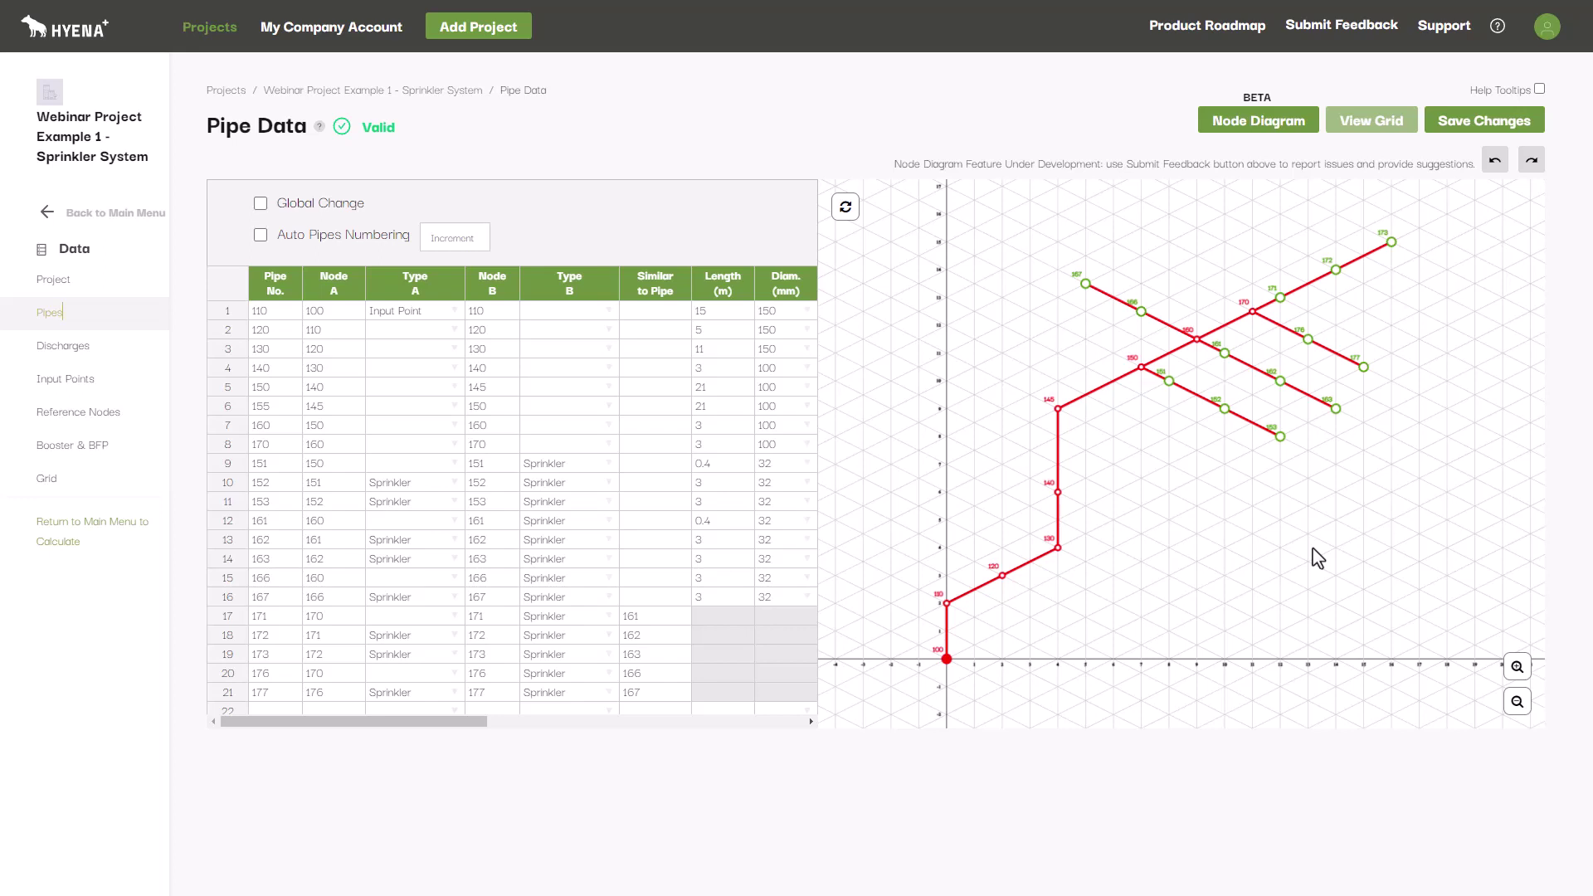
click(1108, 388)
- Apply a 90° rotation at pipe 145–150 so the branches turn downward to the right
click(880, 209)
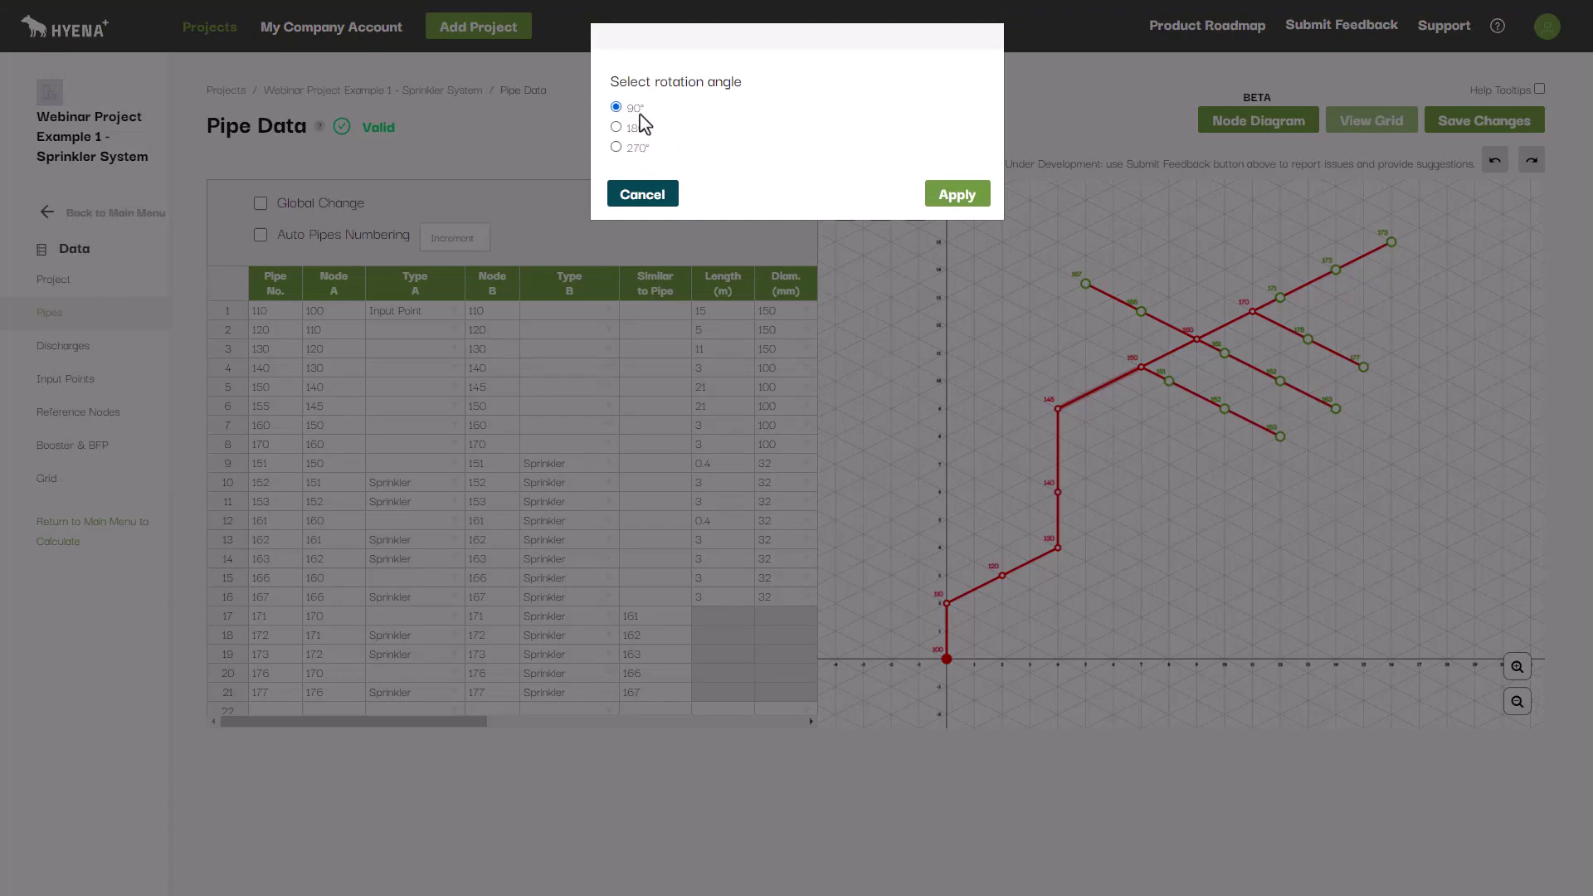
click(957, 195)
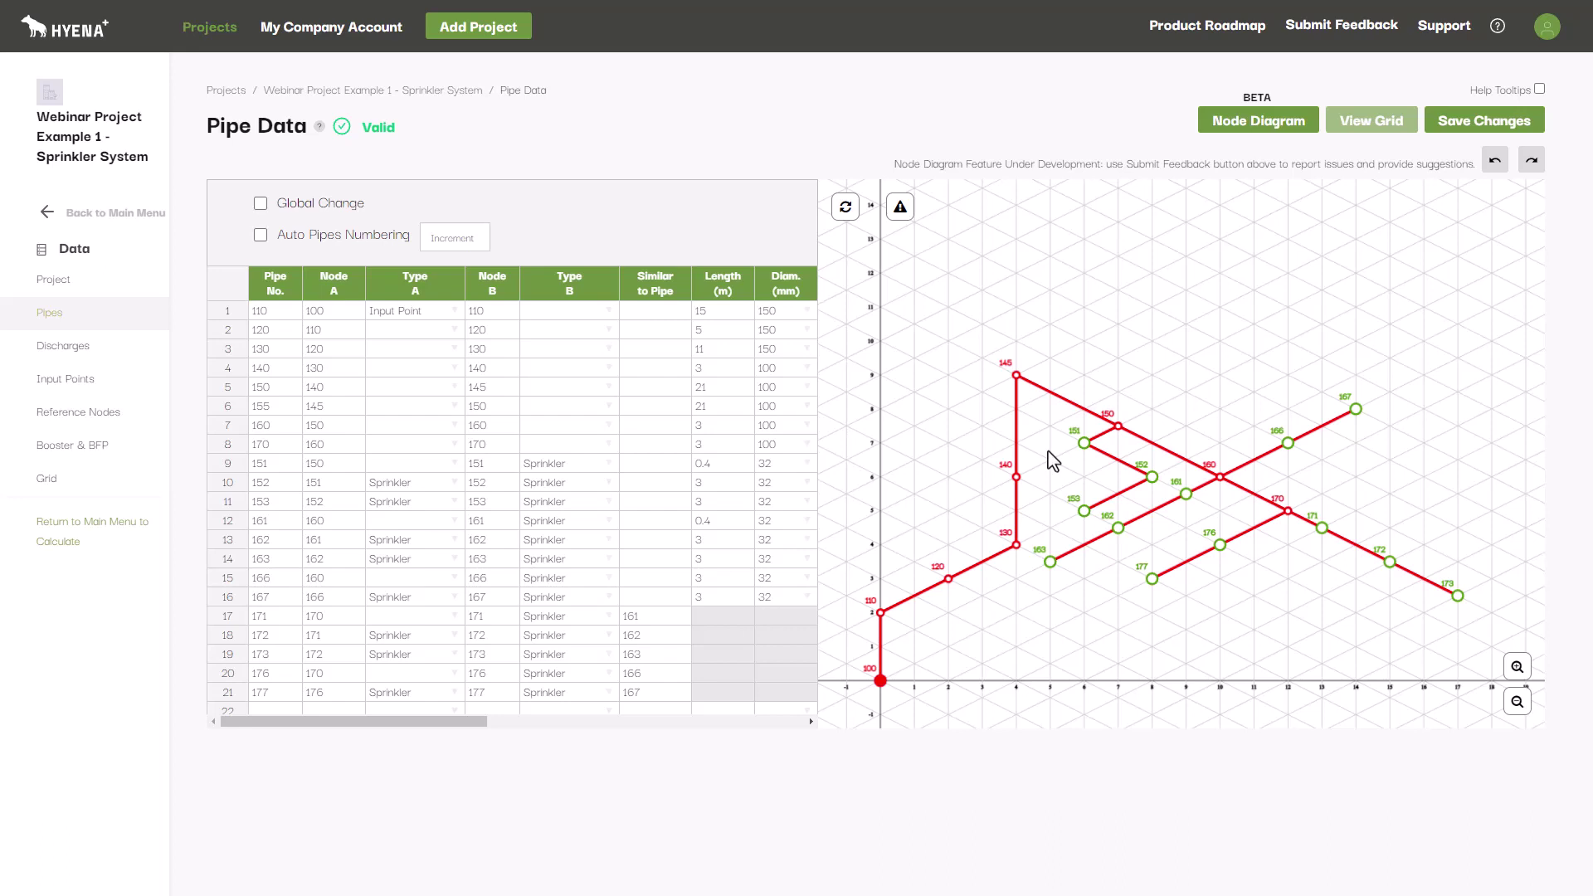
- Extend pipe 145–150 several times so node 150 and downstream branches shift right
click(1069, 404)
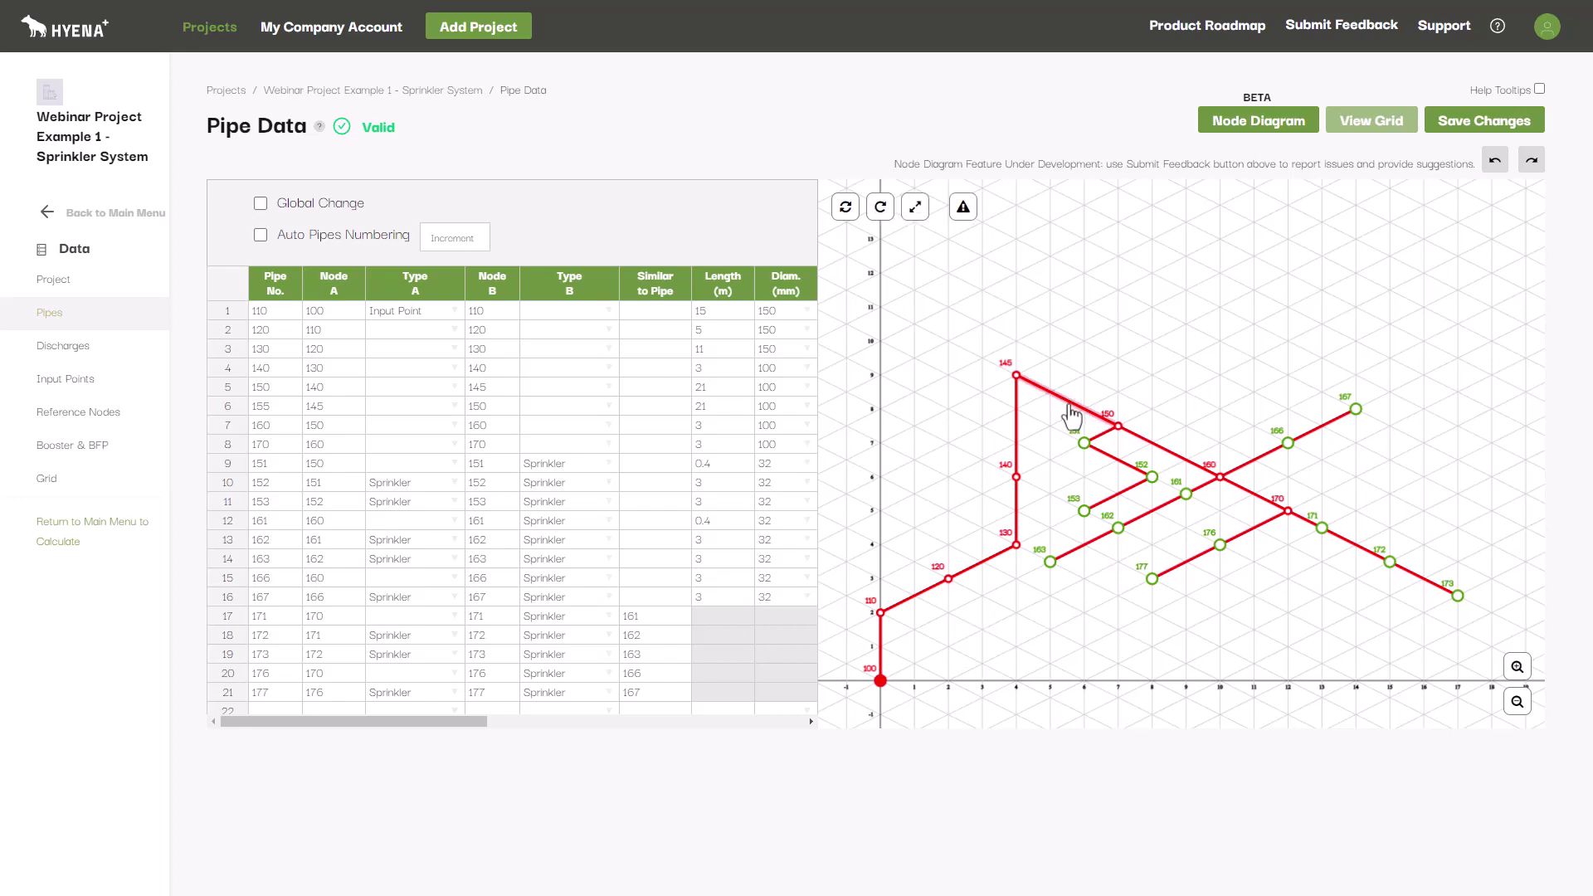
click(919, 225)
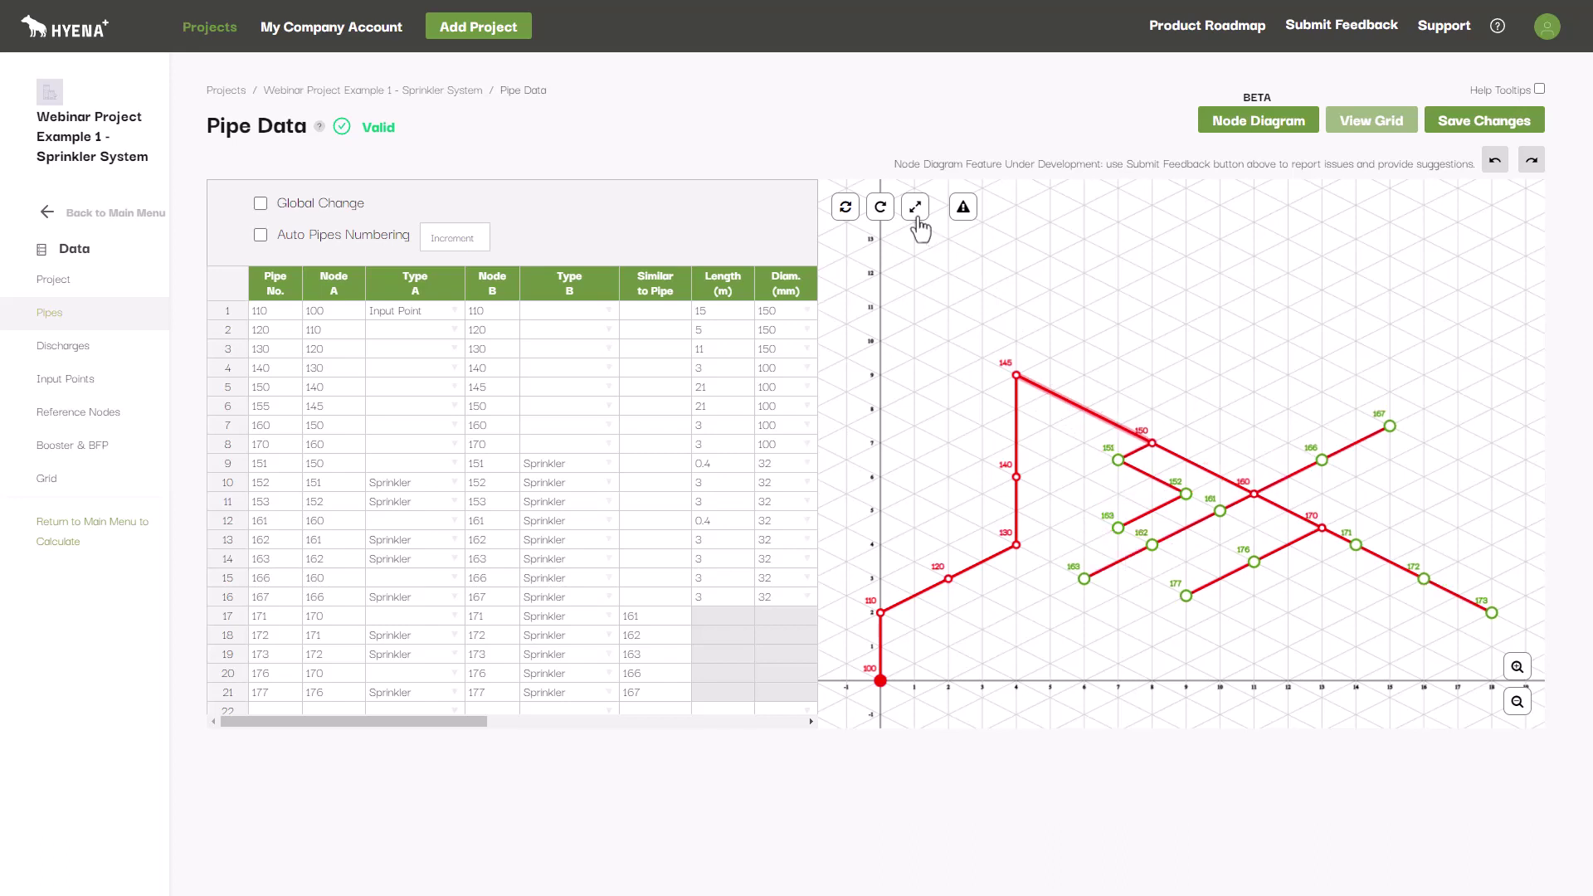
click(919, 224)
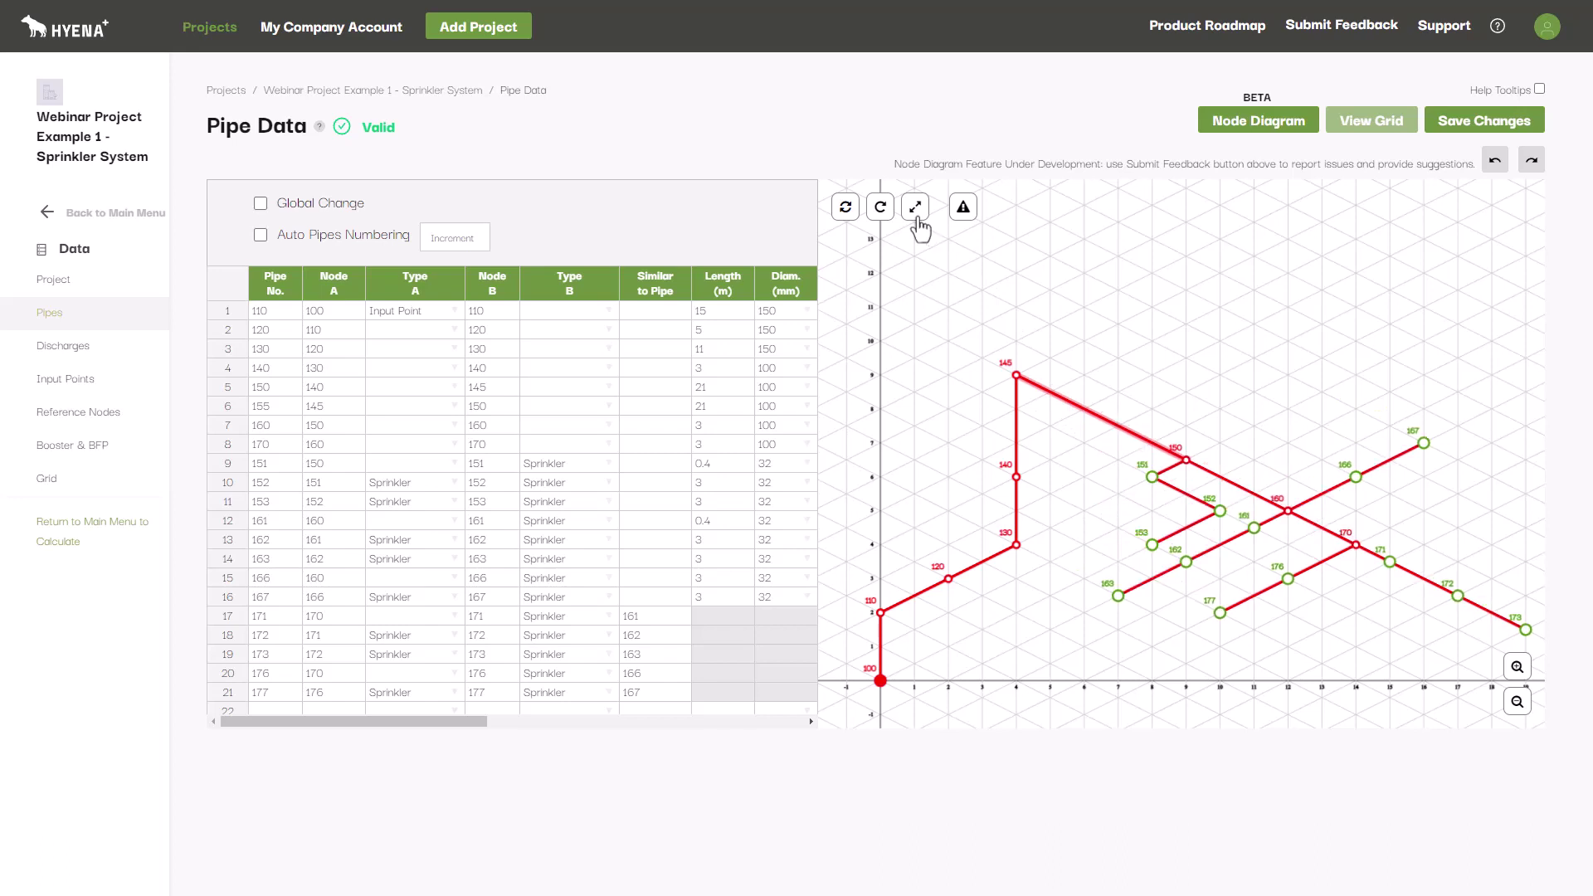
click(919, 224)
click(1288, 403)
drag(1291, 411, 1216, 370)
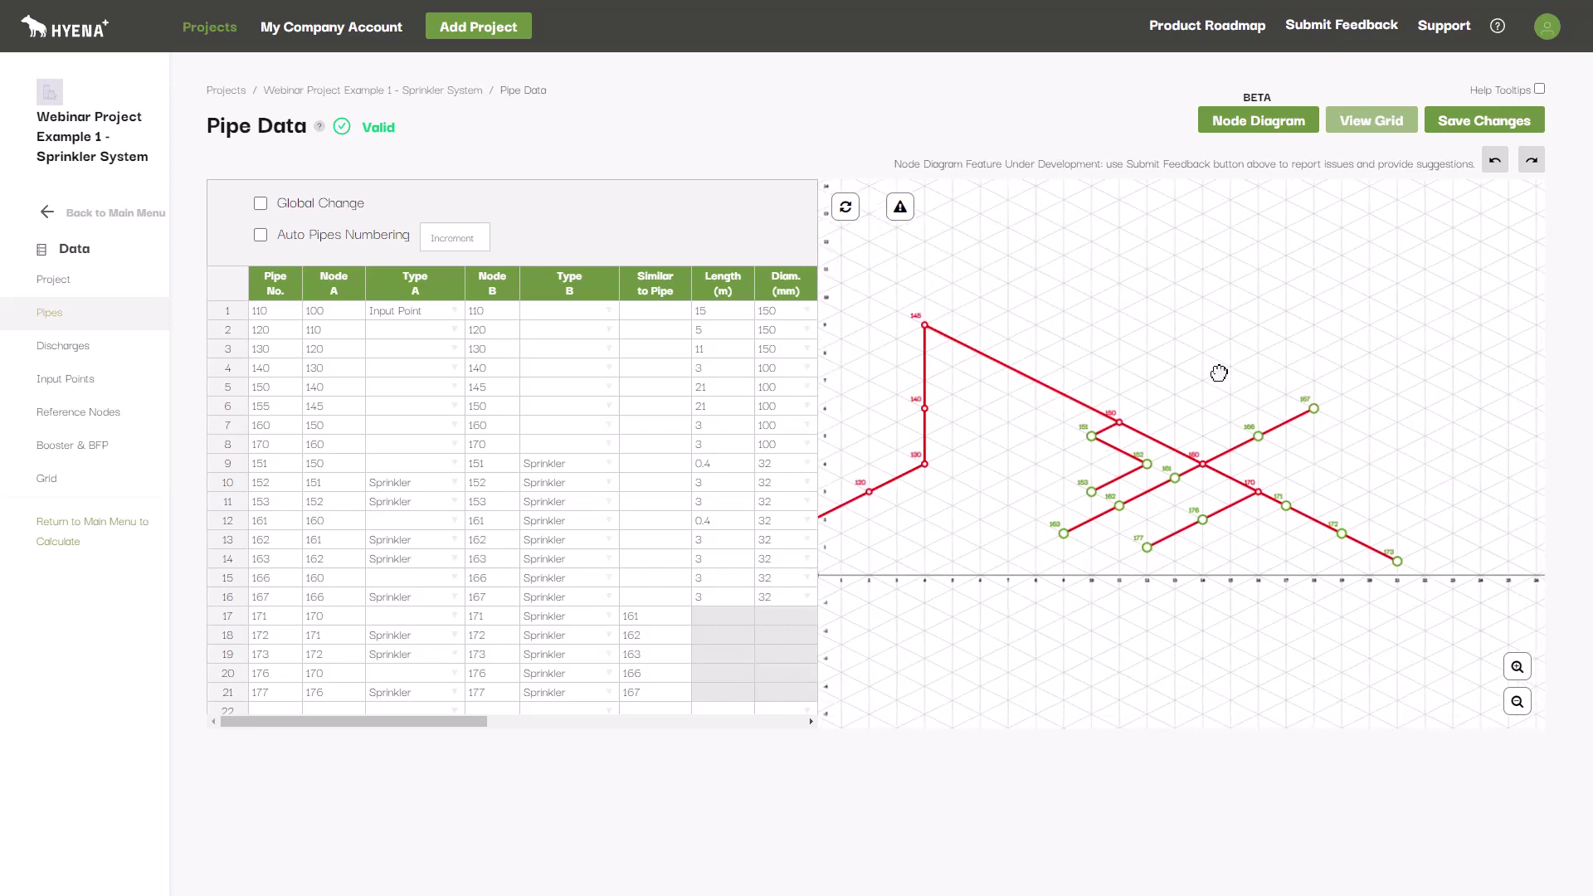
- Rotate the 151–153 branch and the 176–177 branch by 90° so they run parallel
click(1130, 459)
click(883, 208)
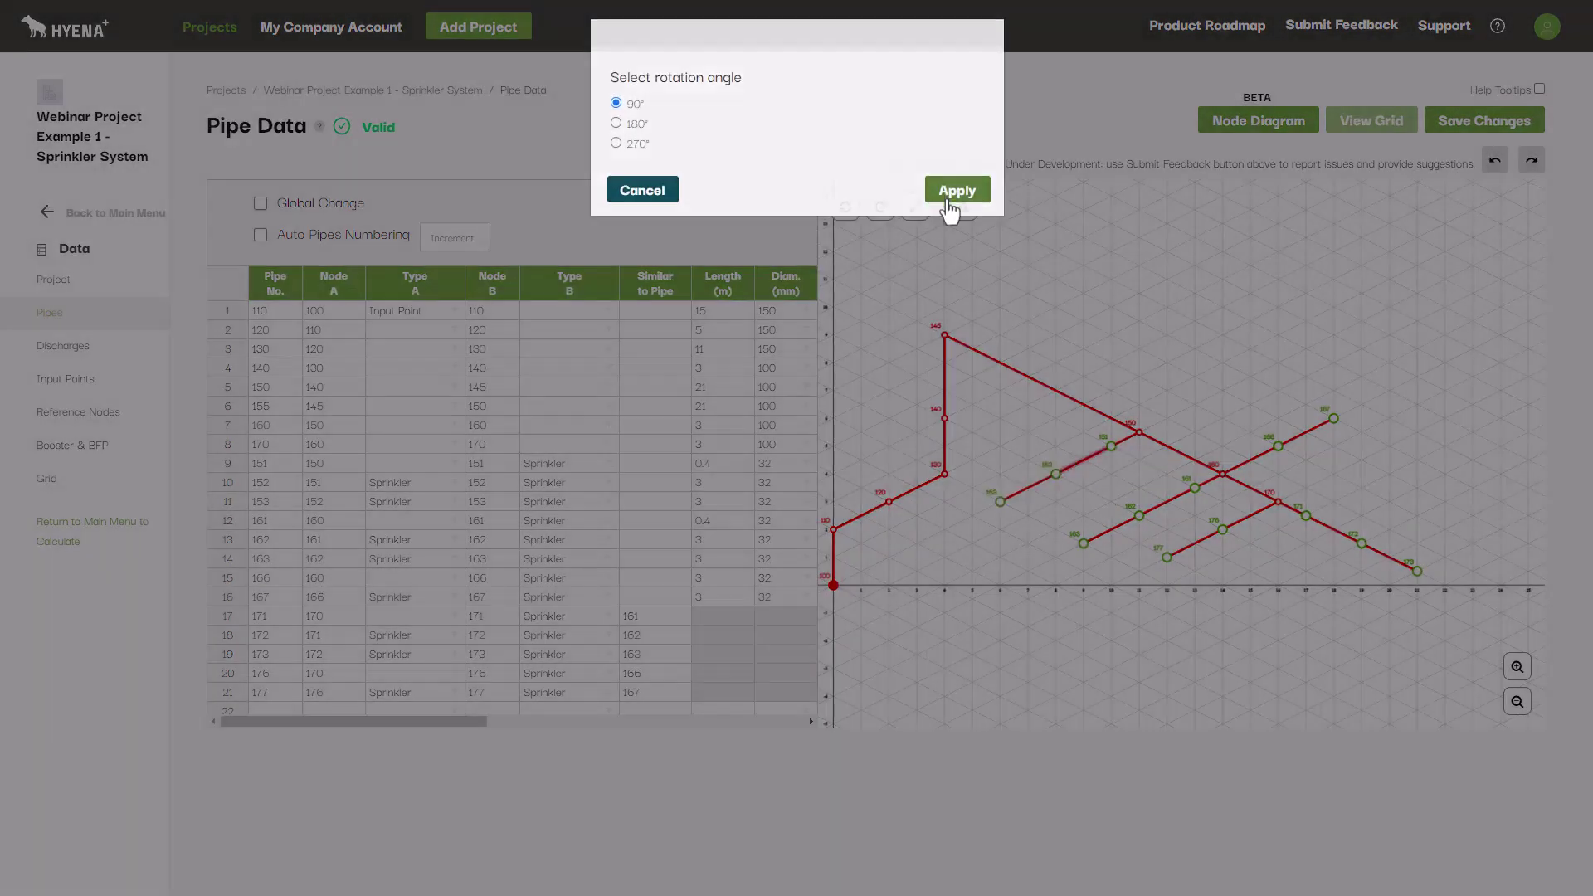
click(951, 203)
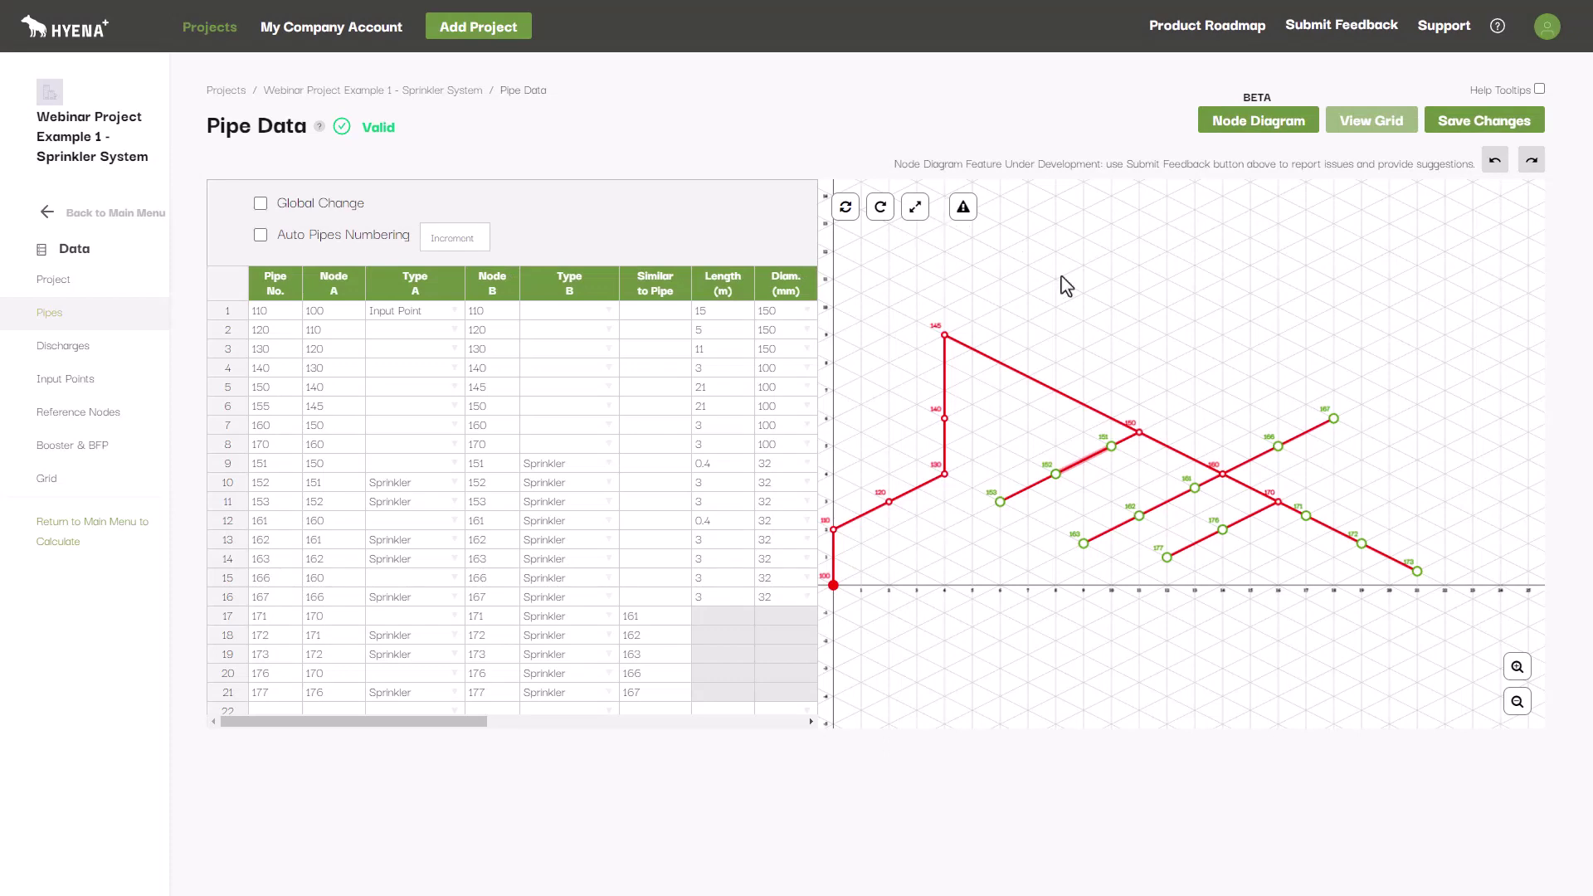
click(1250, 516)
click(883, 207)
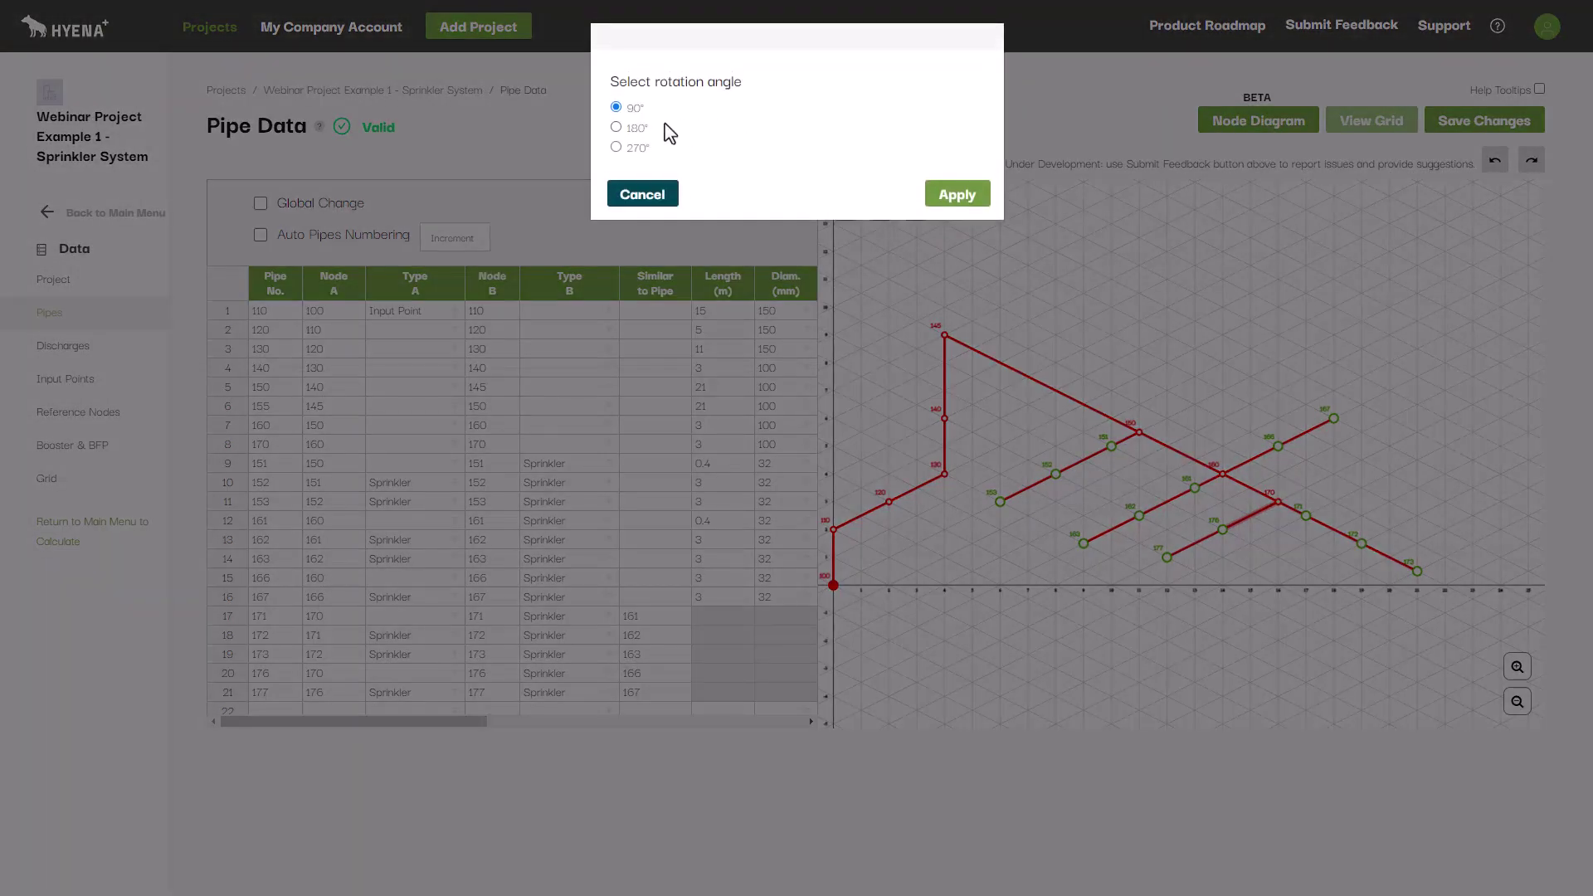
click(646, 128)
click(958, 193)
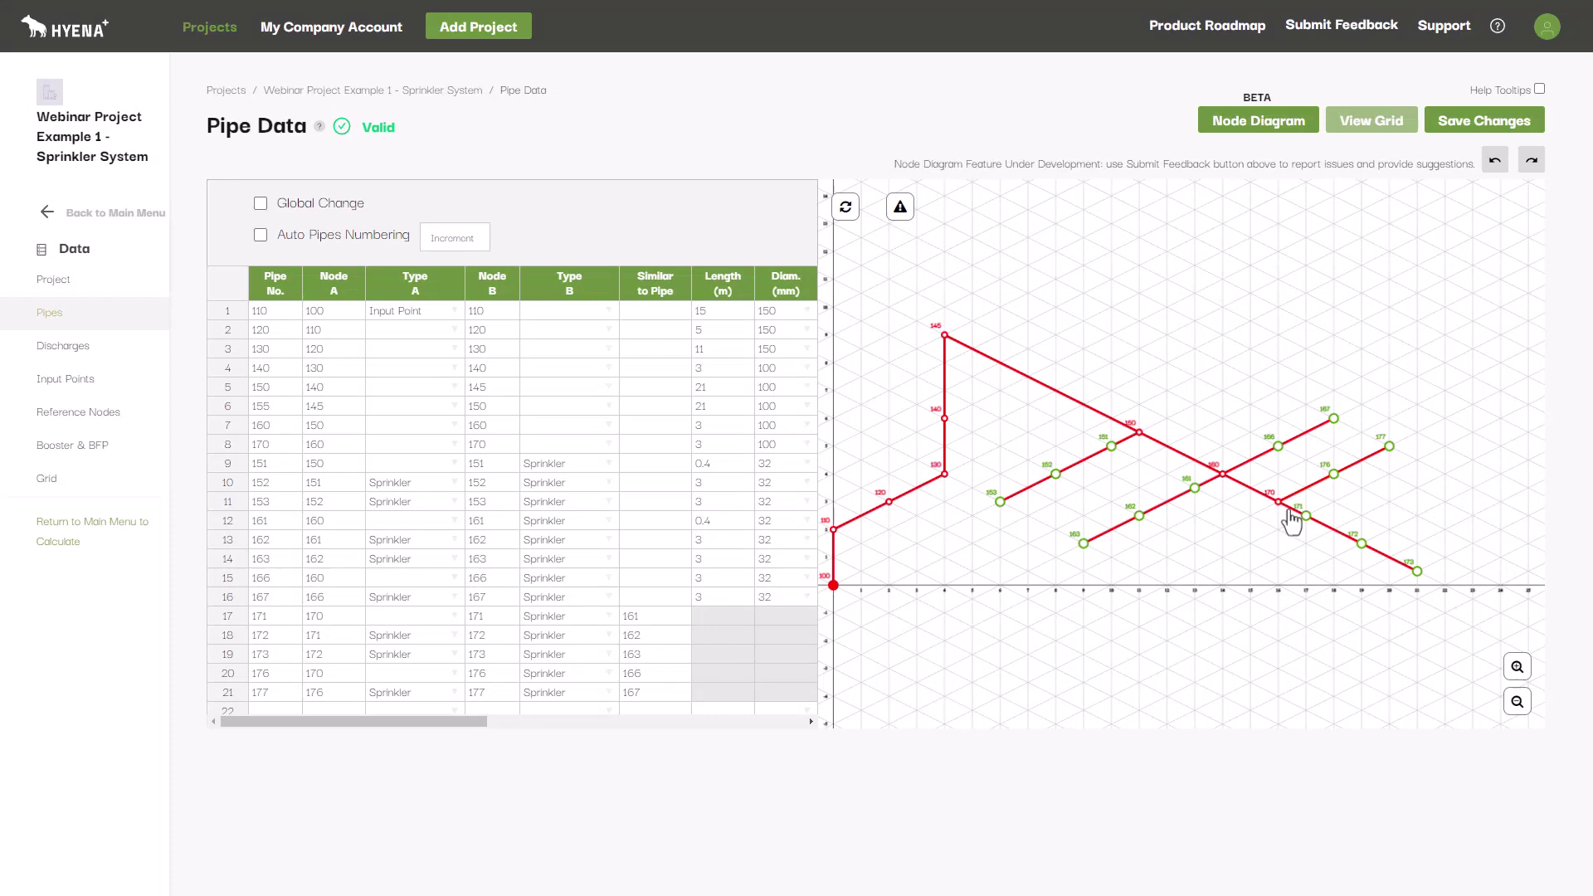
- Rotate the 171–173 branch by 90° to line up with the other branches
click(880, 207)
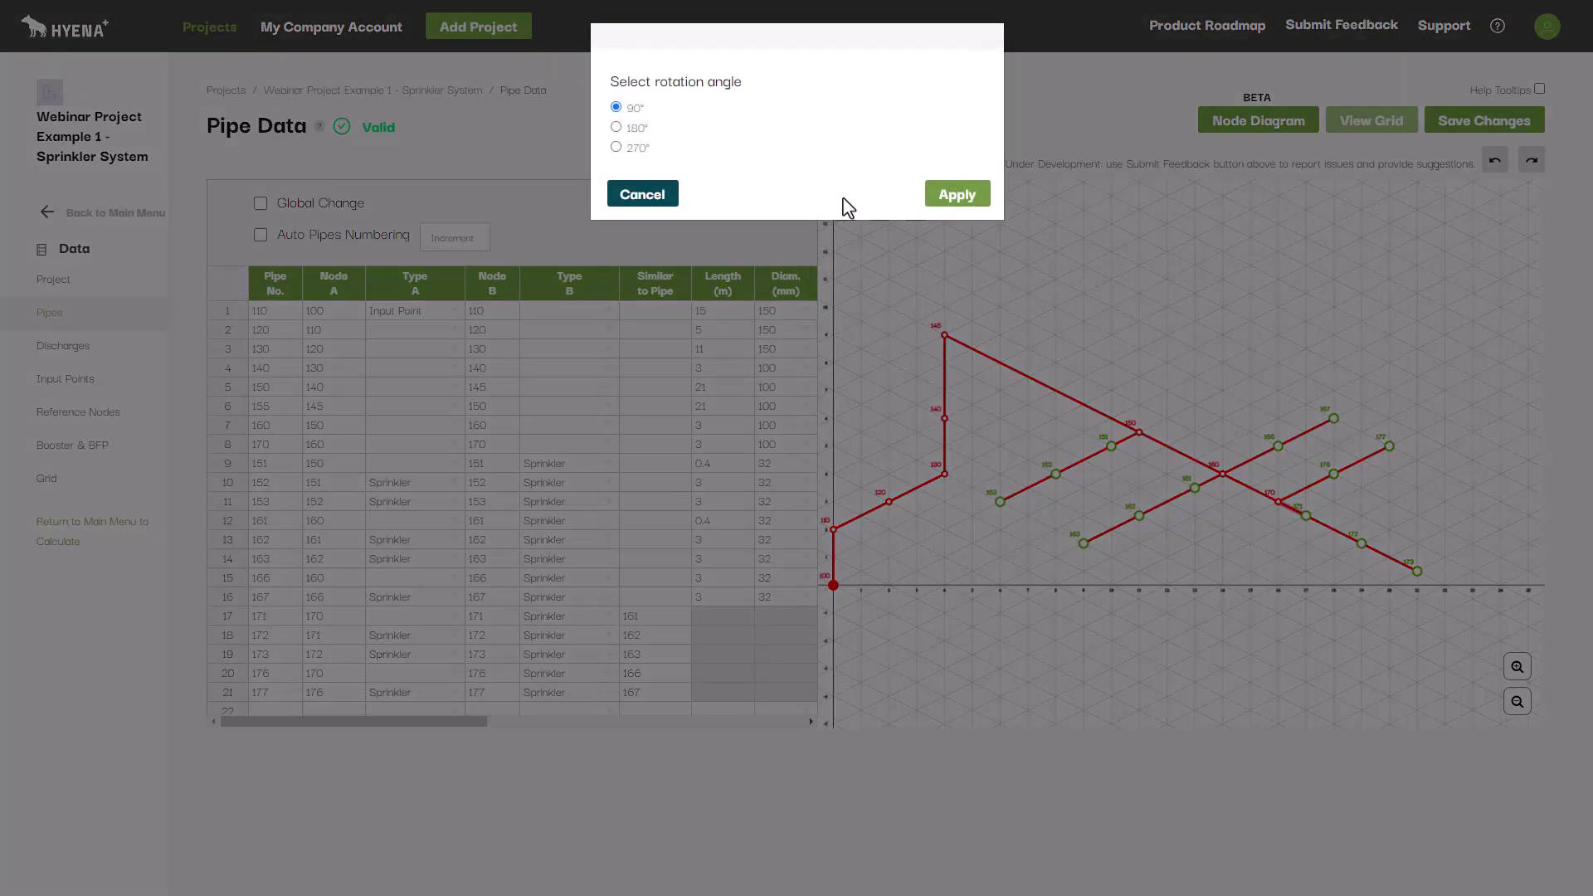
click(956, 194)
click(1182, 307)
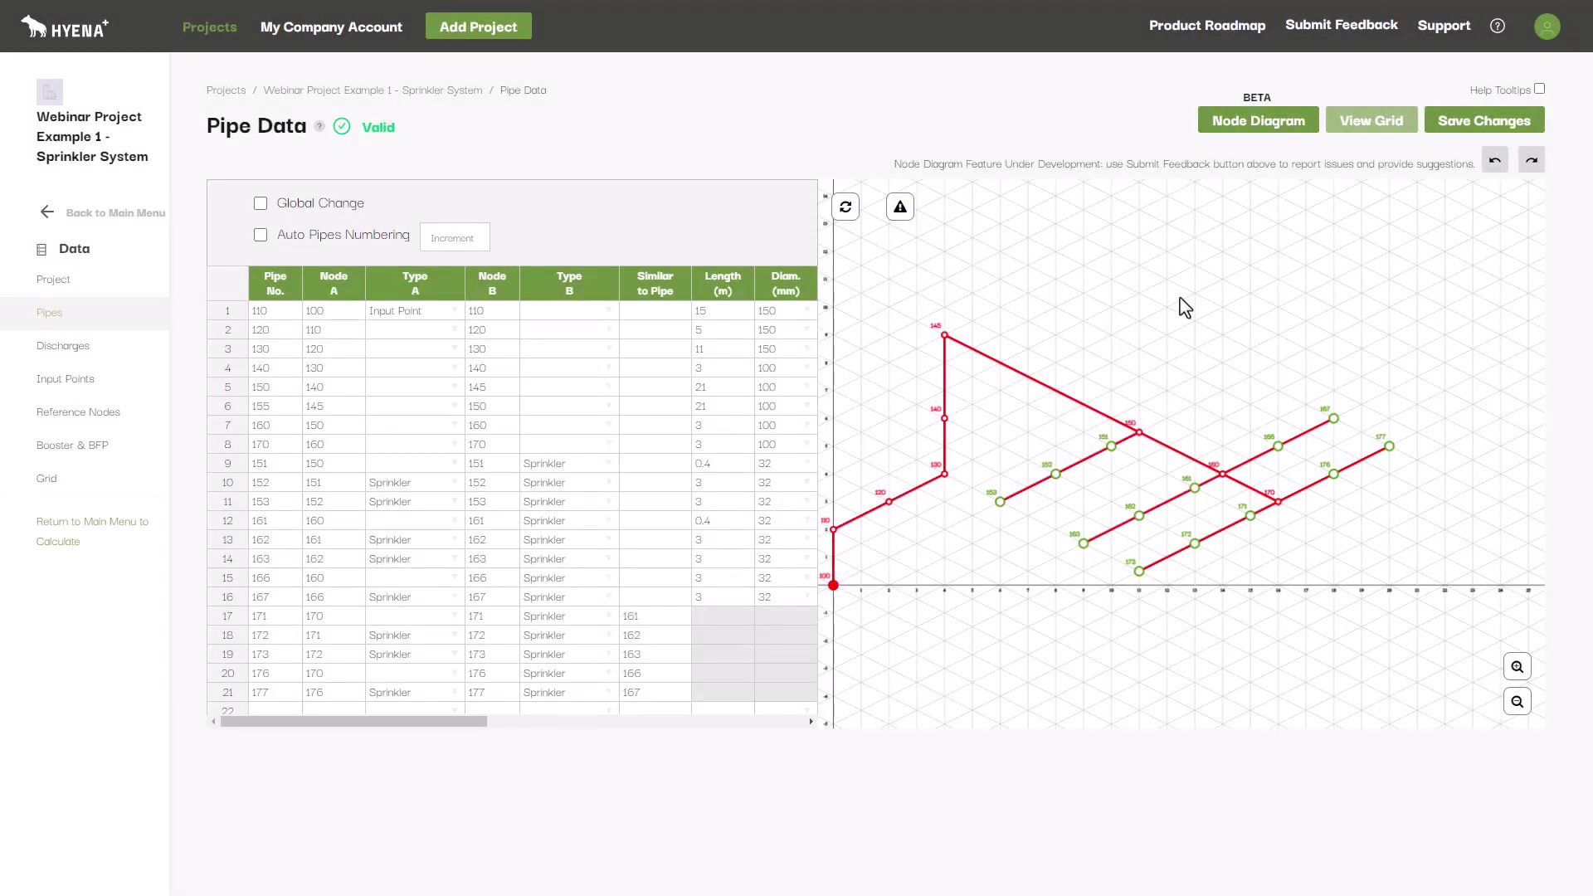
- Rotate the network beyond pipe 145–150 again so the branches rise toward the upper right
click(1059, 398)
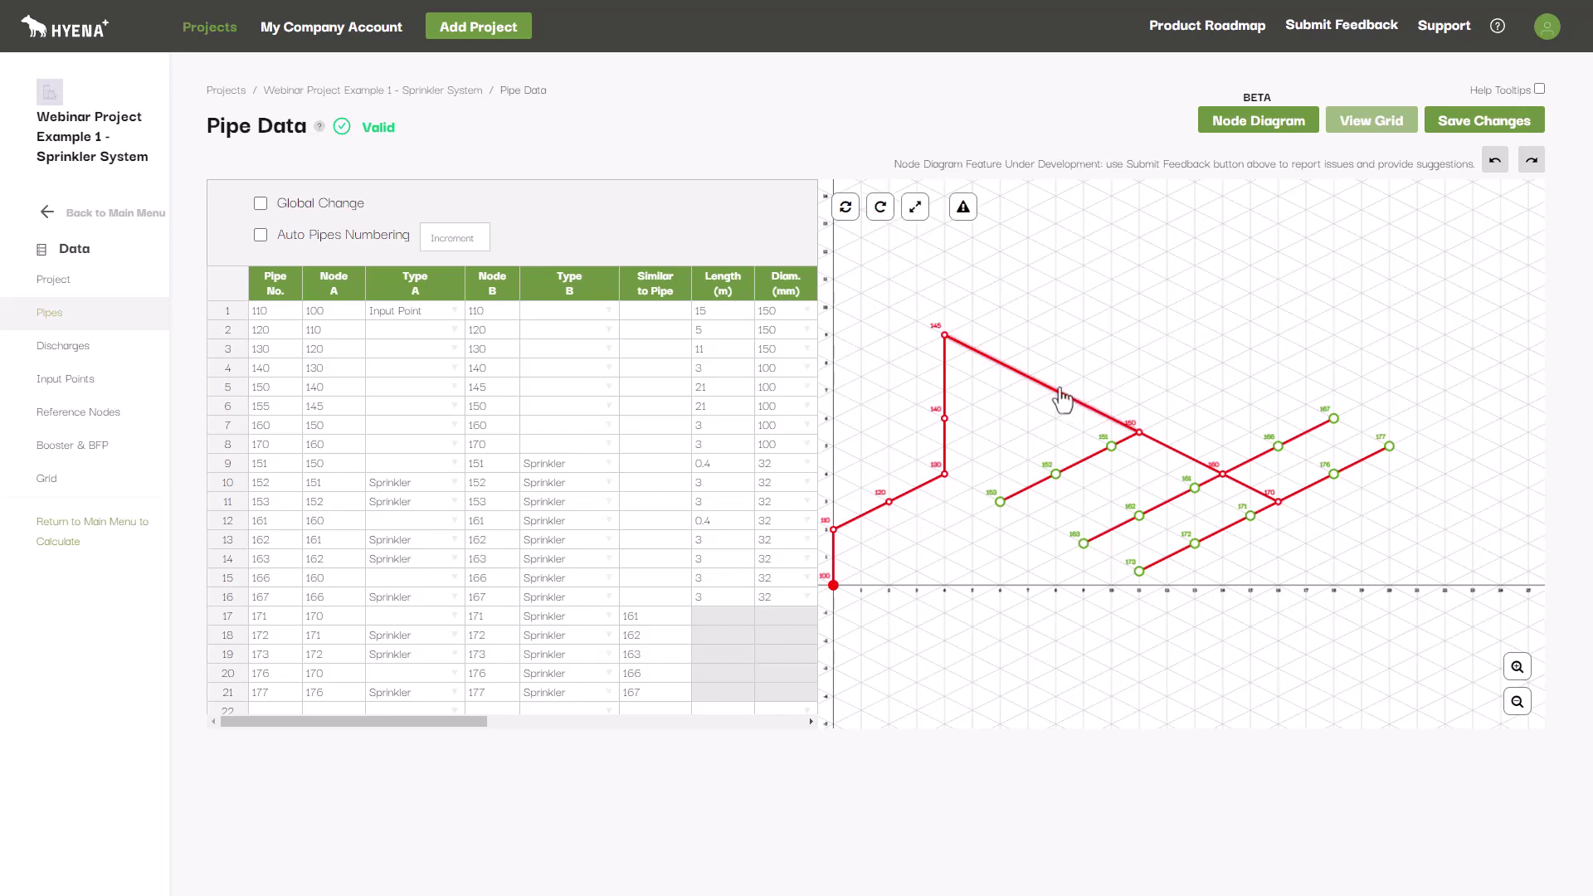
click(964, 209)
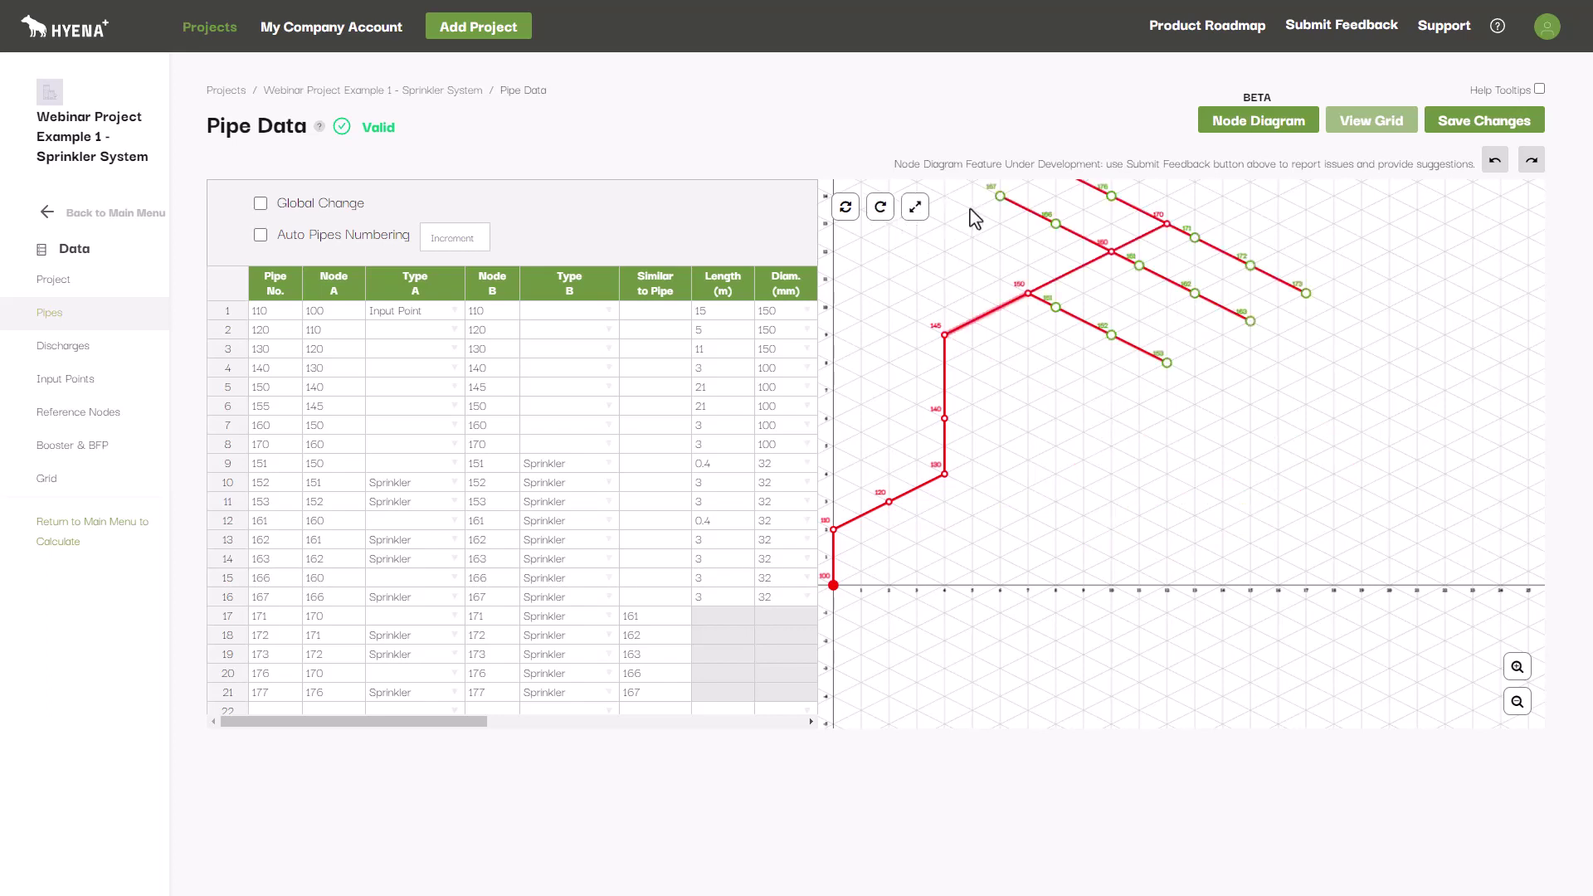
drag(983, 259, 1063, 398)
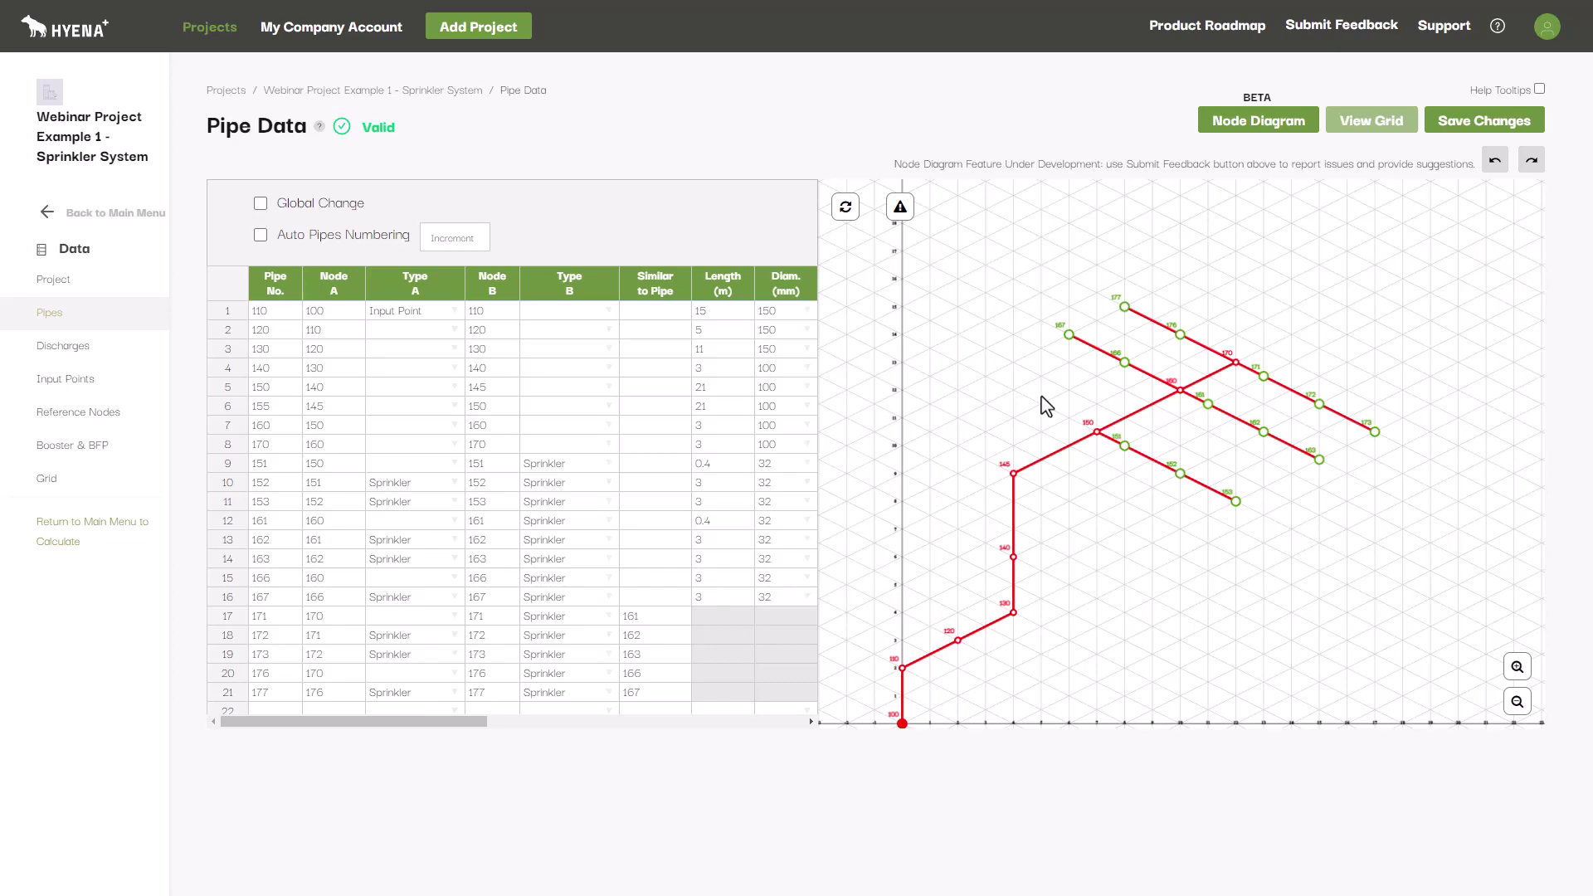
- Reset the node diagram to its default layout, confirming with Yes
click(901, 221)
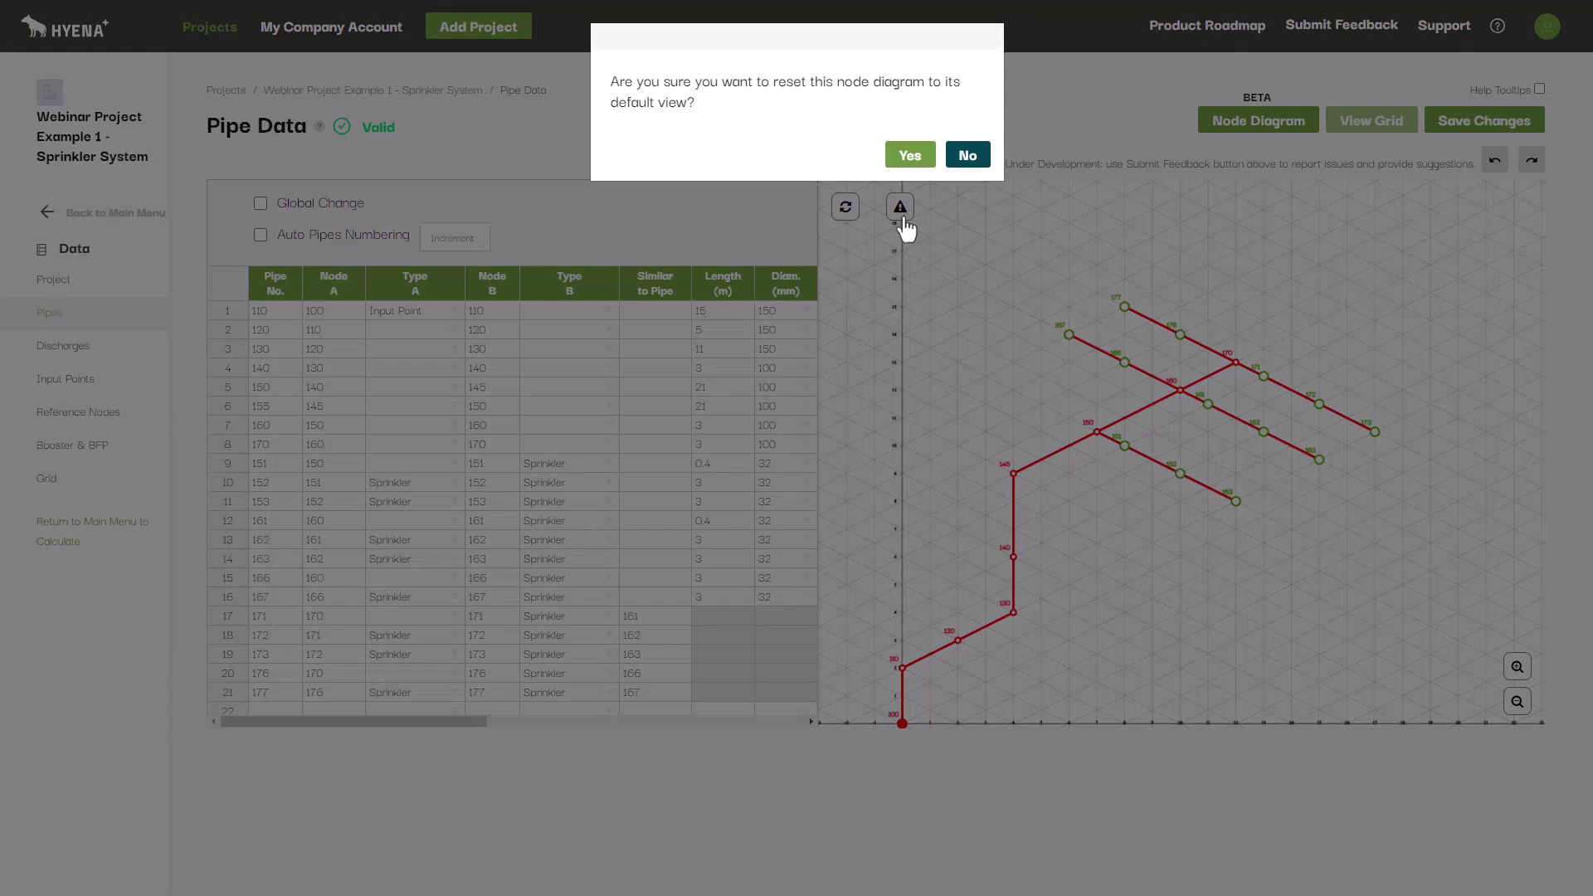
click(910, 155)
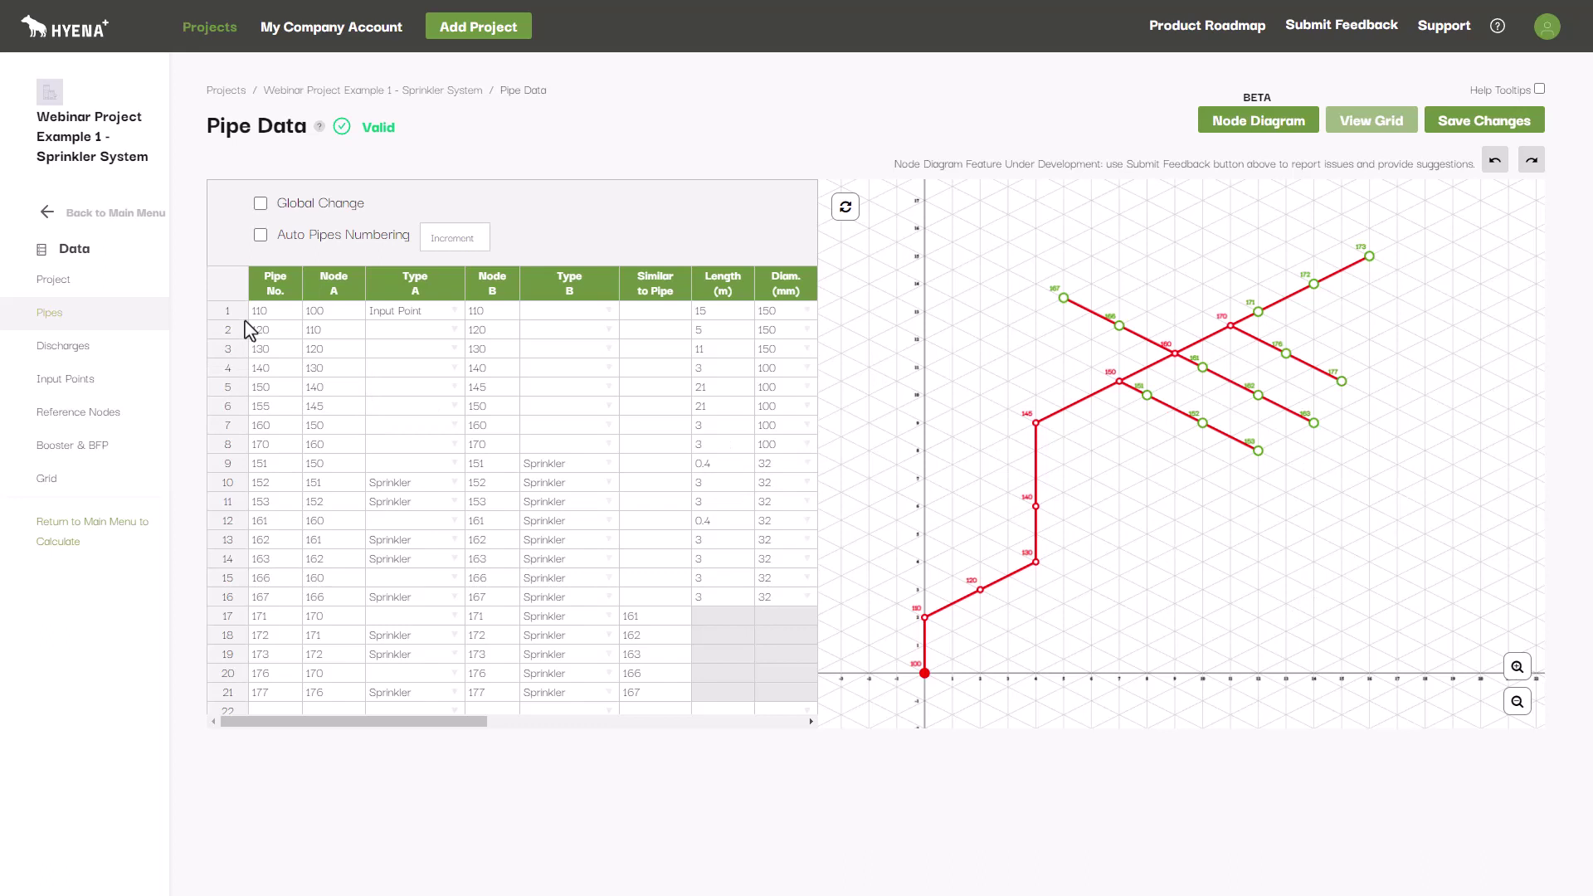
- Select and clear pipe table rows 1–19, then bring up the Submit Feedback form
drag(275, 312, 743, 662)
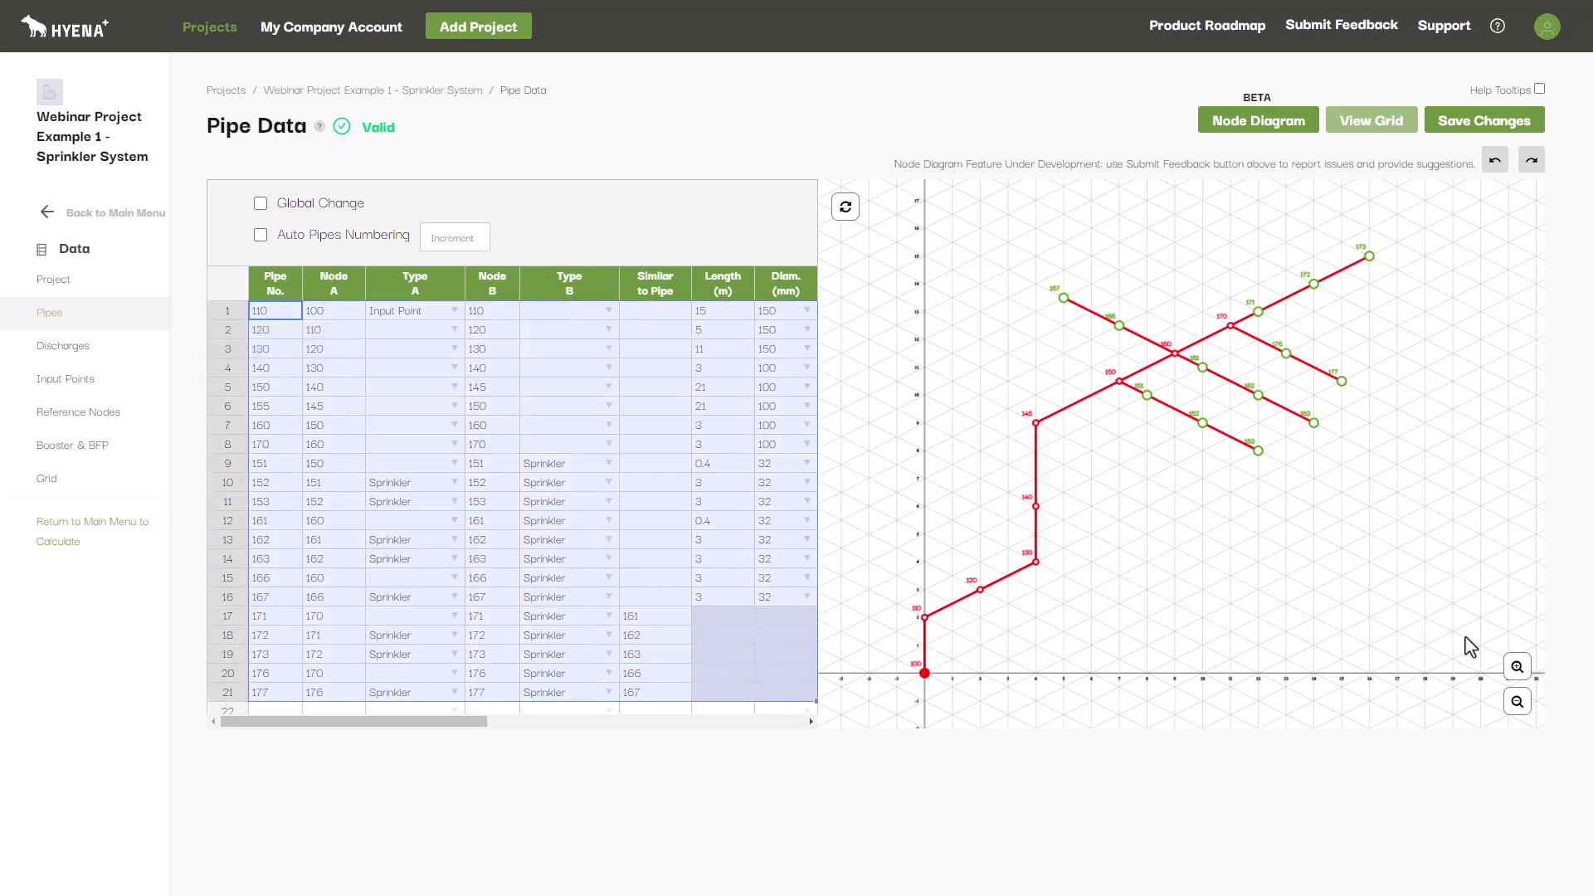
click(1335, 604)
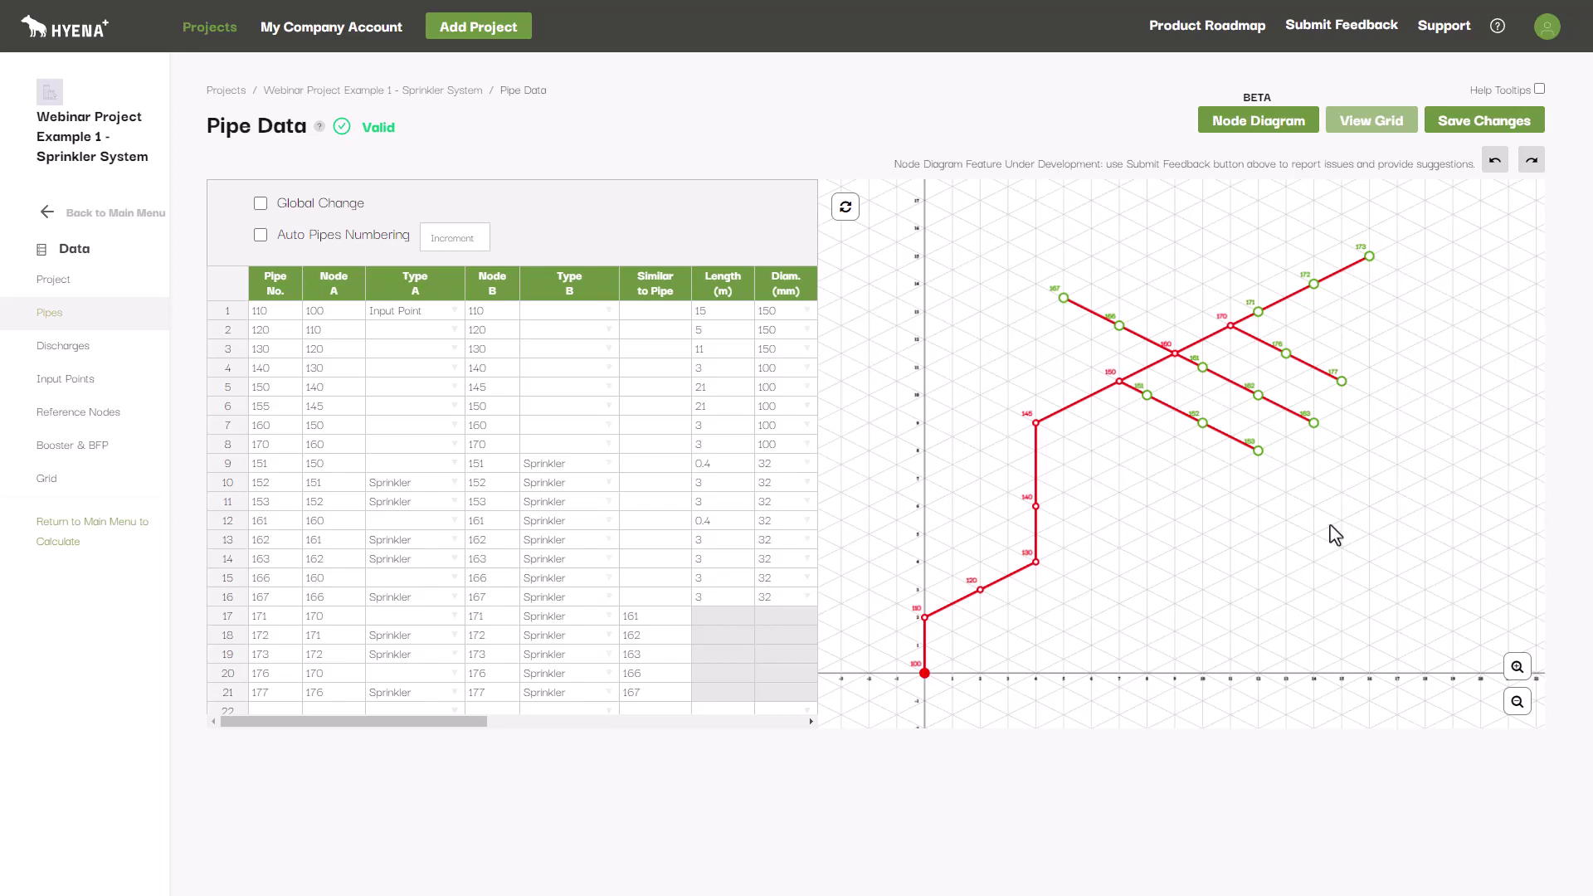
click(1328, 31)
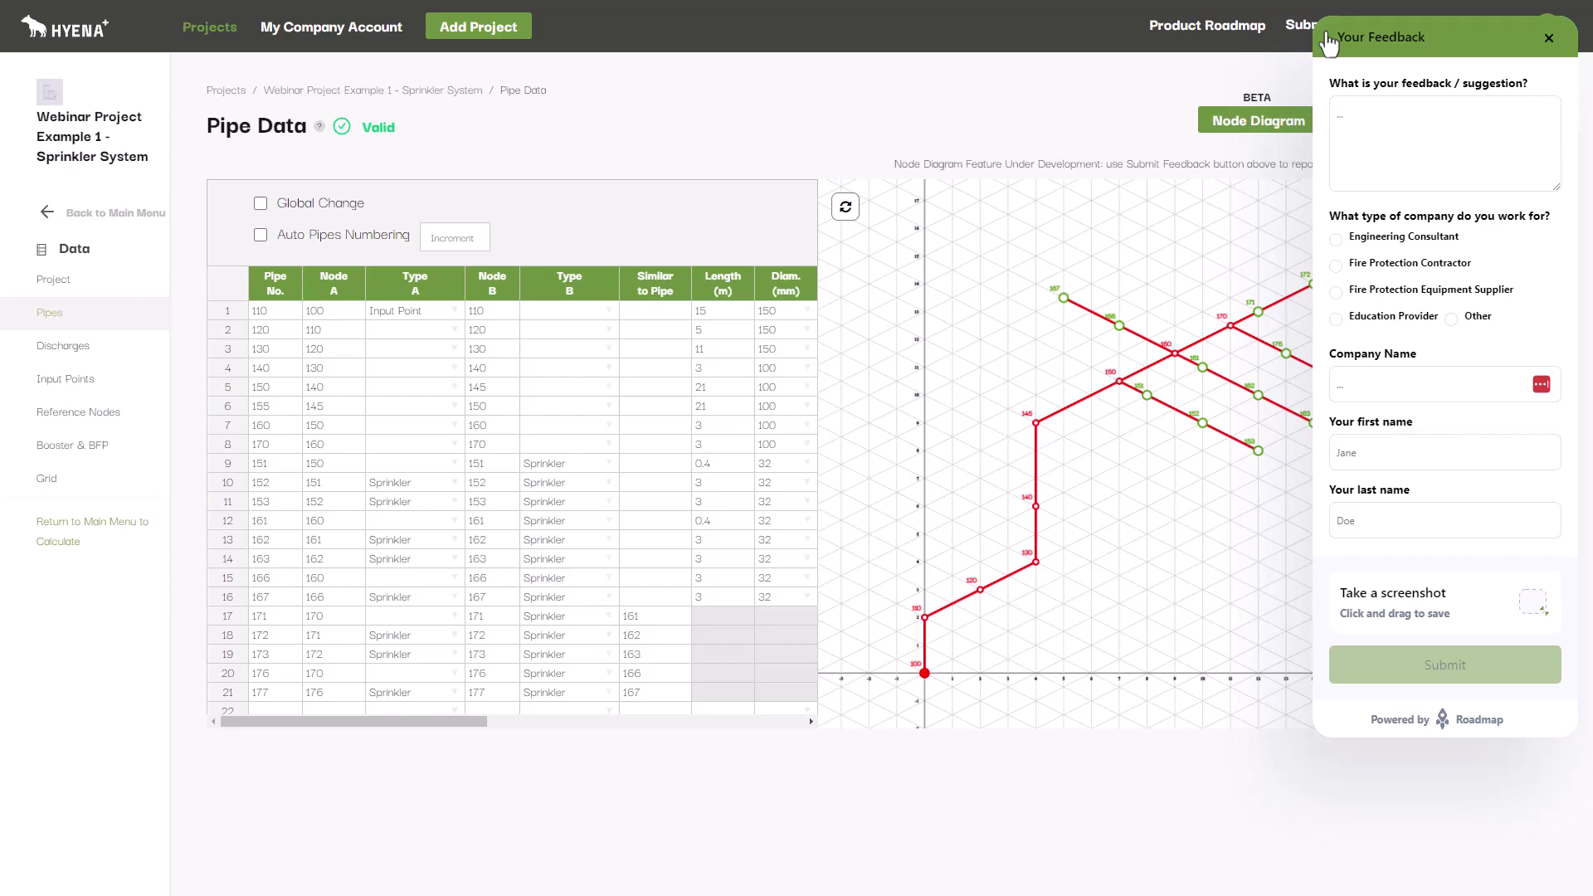